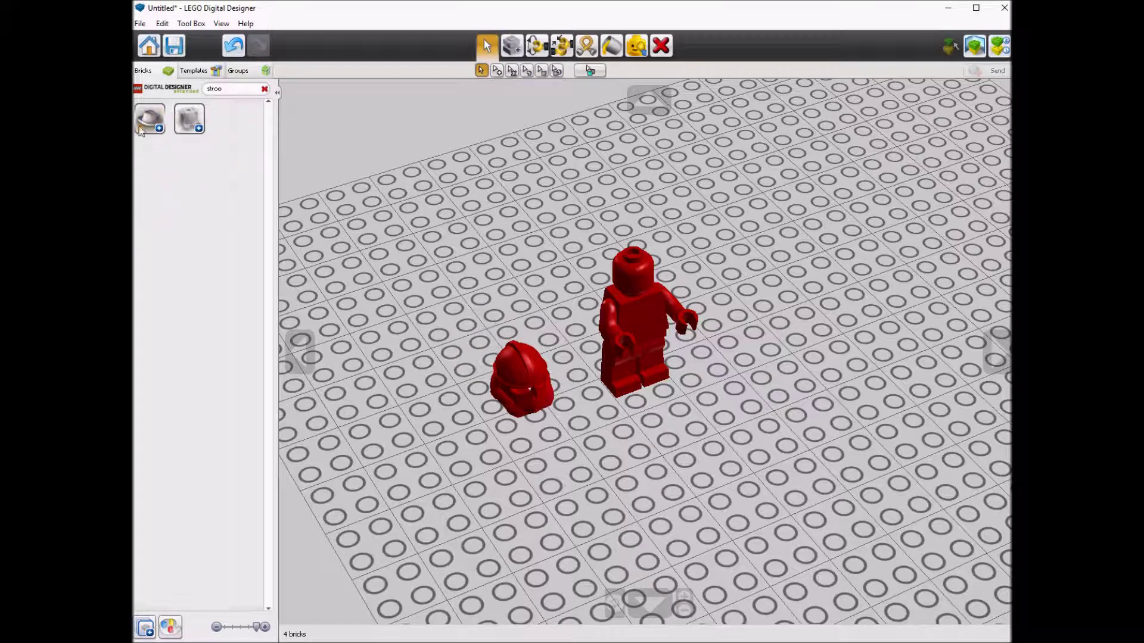
Paint the minifigure's body and the loose helmet black, and paint the head in a flesh tone.
click(612, 45)
click(659, 356)
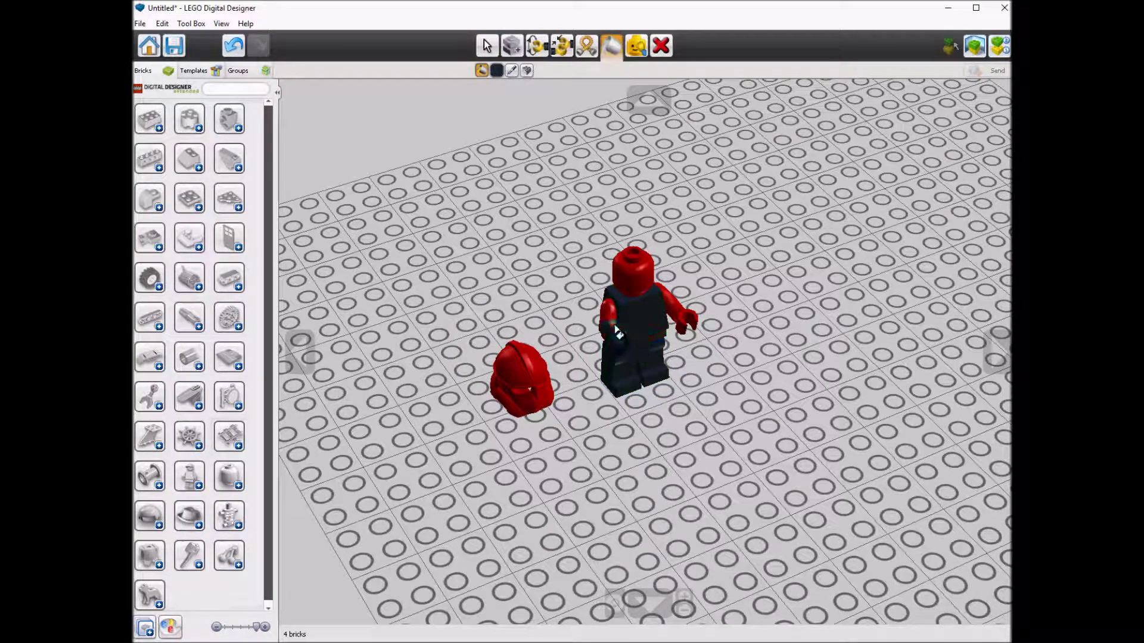
click(496, 70)
click(543, 165)
click(633, 268)
Apply a stern face decoration to the minifigure's head and fit the black helmet on it.
click(632, 265)
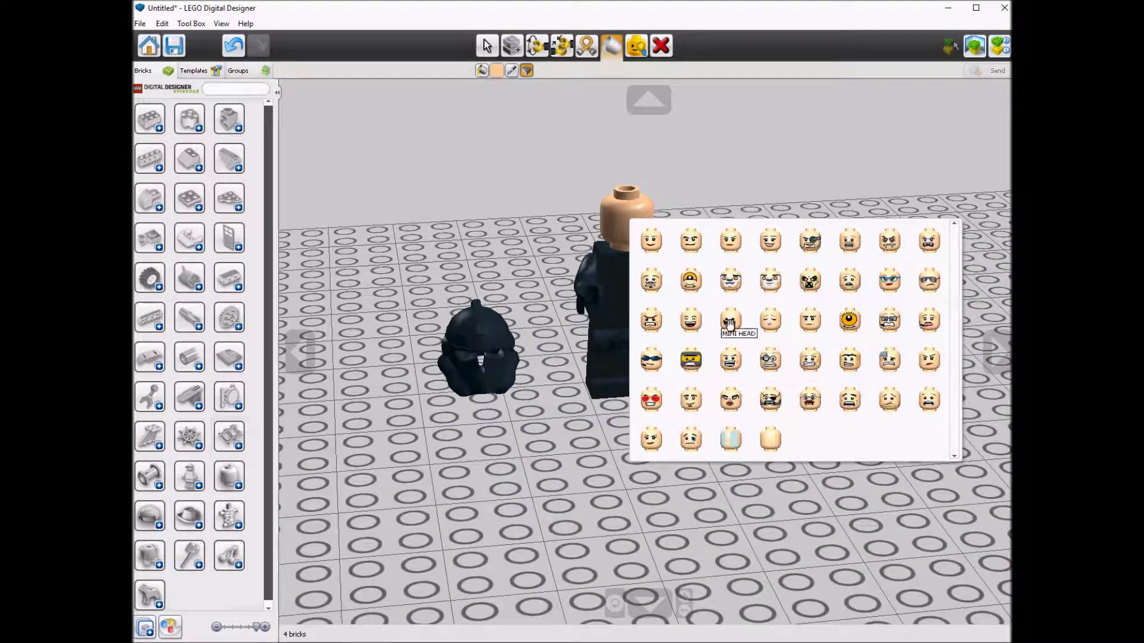
click(770, 360)
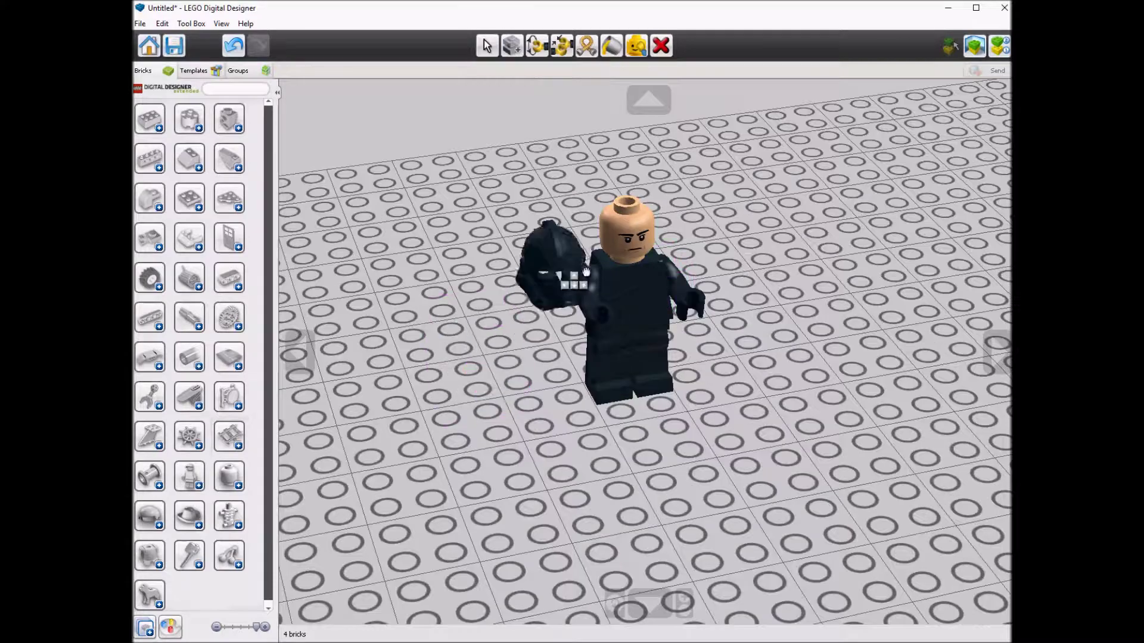
click(626, 208)
Search the brick library for "blast" and place a blaster in the minifigure's hand.
click(234, 90)
text(bl)
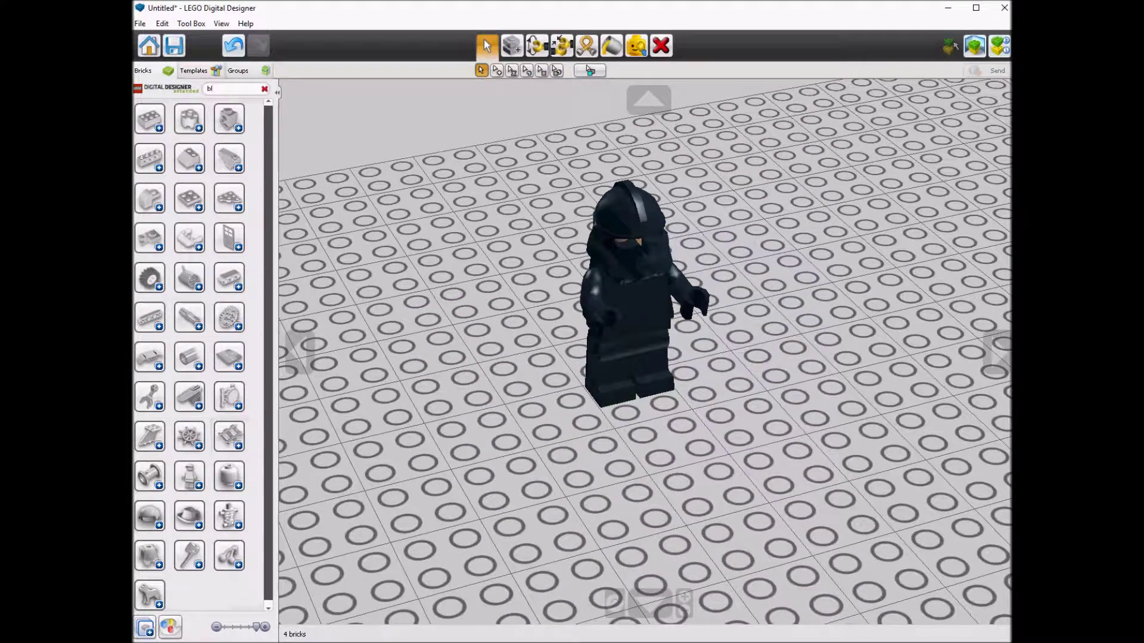
text(ast)
click(191, 157)
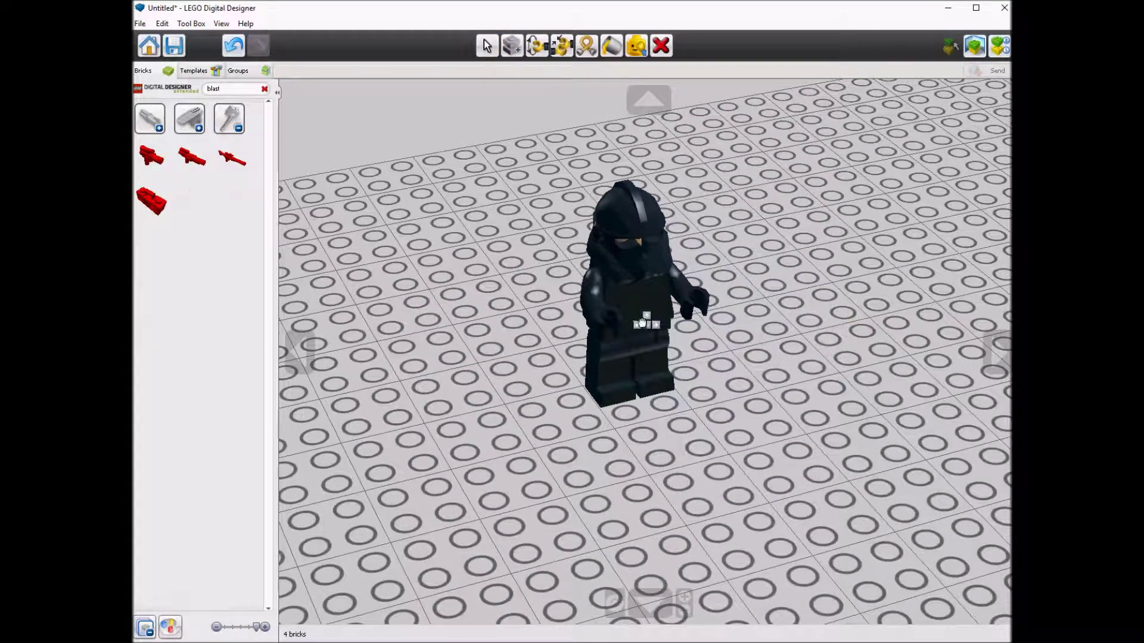
click(603, 298)
Paint the blaster in the minifigure's hand black.
click(496, 71)
click(513, 112)
click(611, 303)
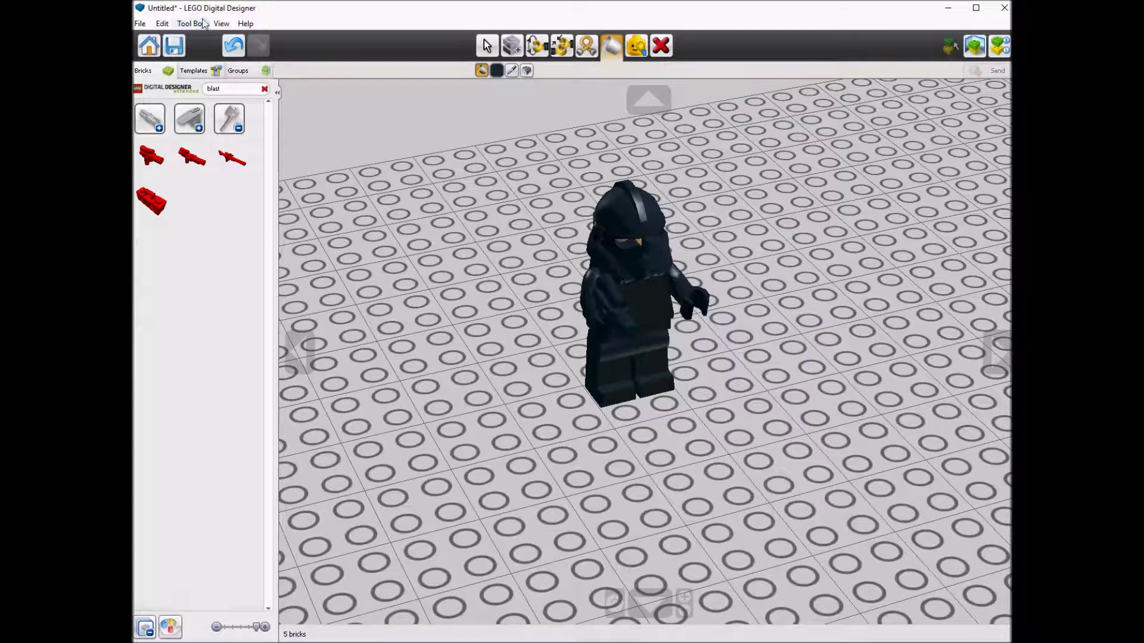
Switch from the Extended theme to the standard LEGO Digital Designer theme and clear the brick search.
click(222, 24)
click(257, 85)
key(v)
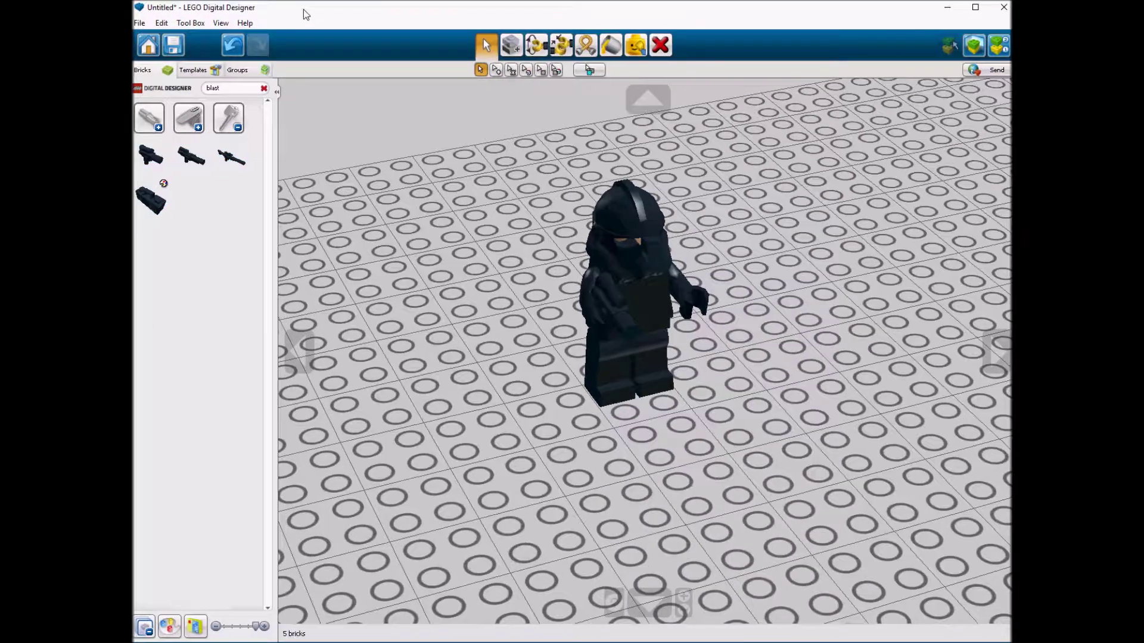
click(265, 89)
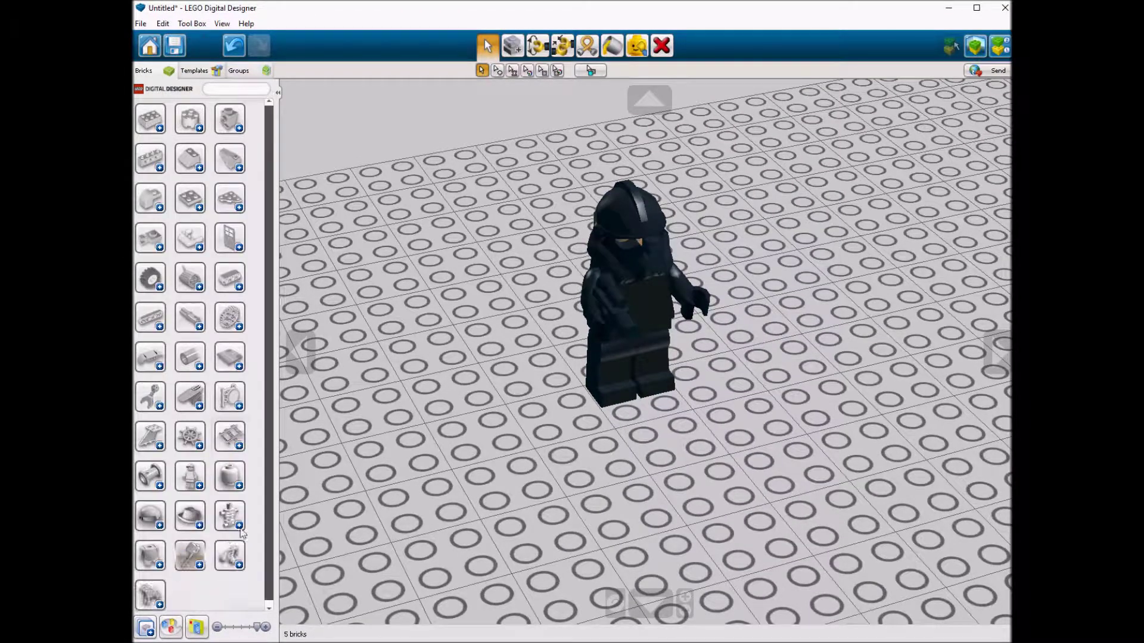
Place a black 2x3 plate on the baseplate, in front of the minifigure, to start a vehicle.
scroll(618, 336, down, 5)
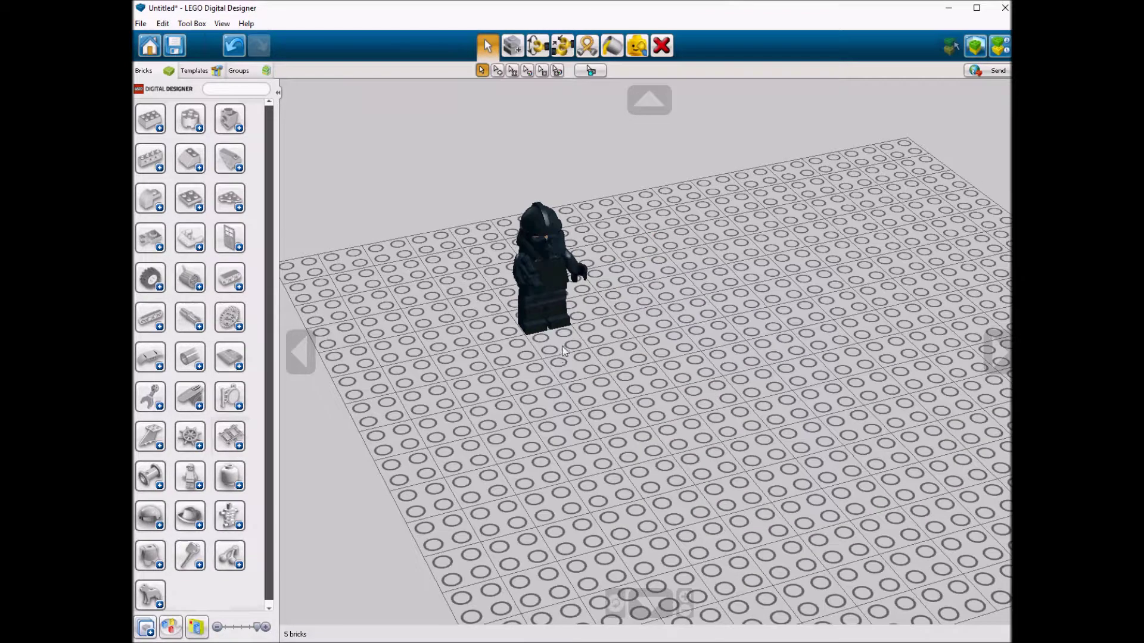
click(188, 207)
click(151, 479)
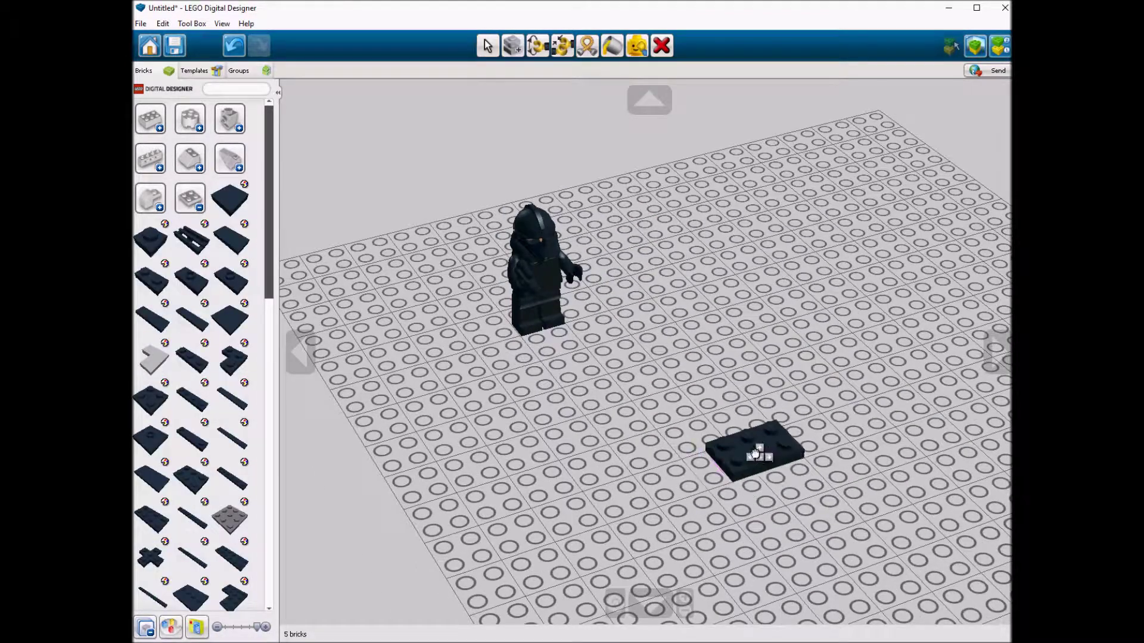
click(753, 450)
Add a grey plate with an upright wall at one end of the base and a second black 2x3 plate beside it.
scroll(208, 323, down, 5)
scroll(208, 323, down, 5)
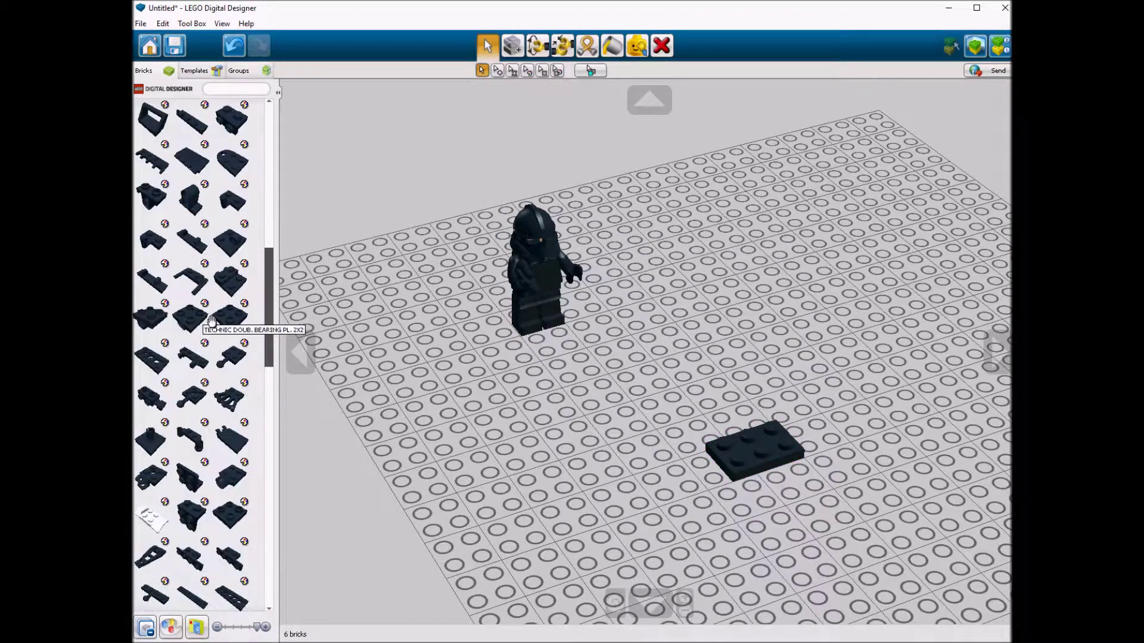
click(211, 480)
click(747, 472)
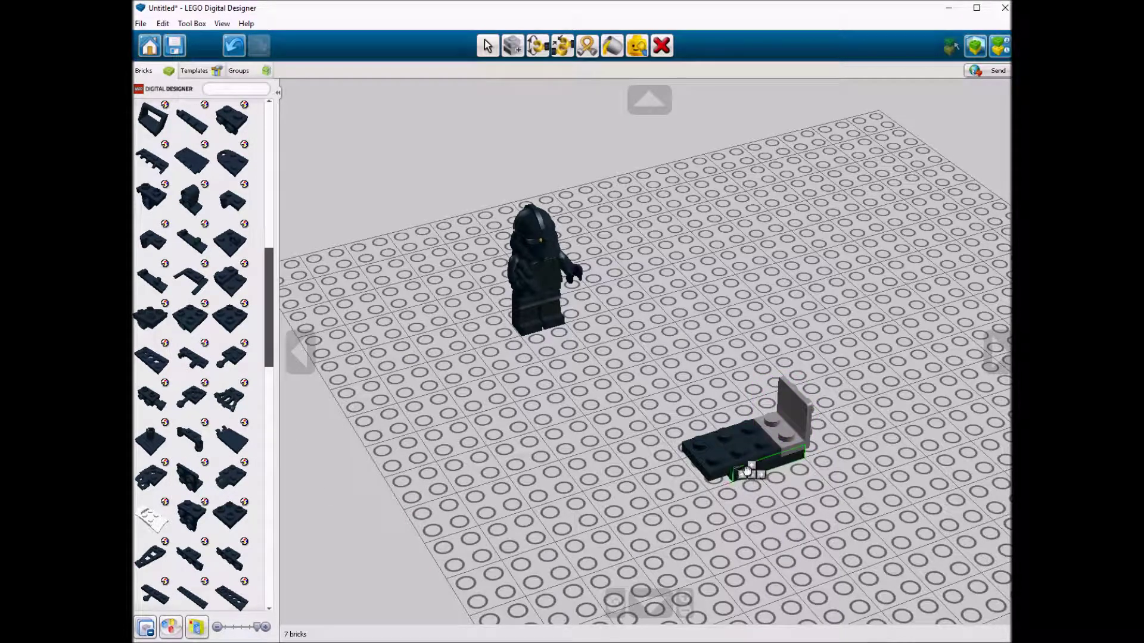
Attach a grey plate beneath the overhanging front end of the black plate.
scroll(230, 230, up, 10)
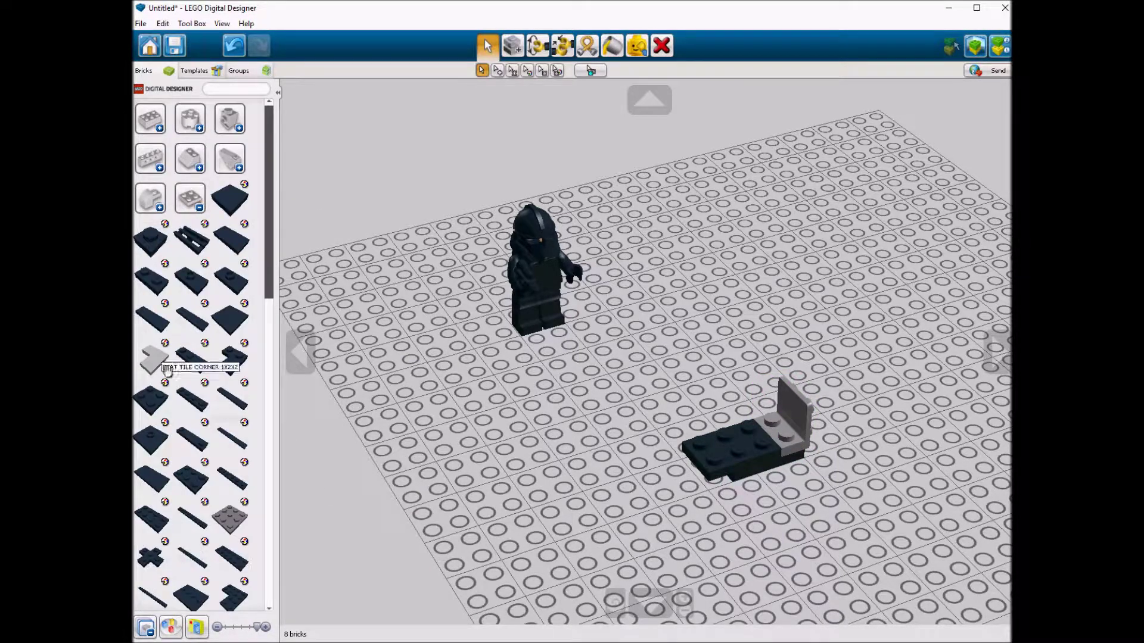
click(234, 407)
click(675, 478)
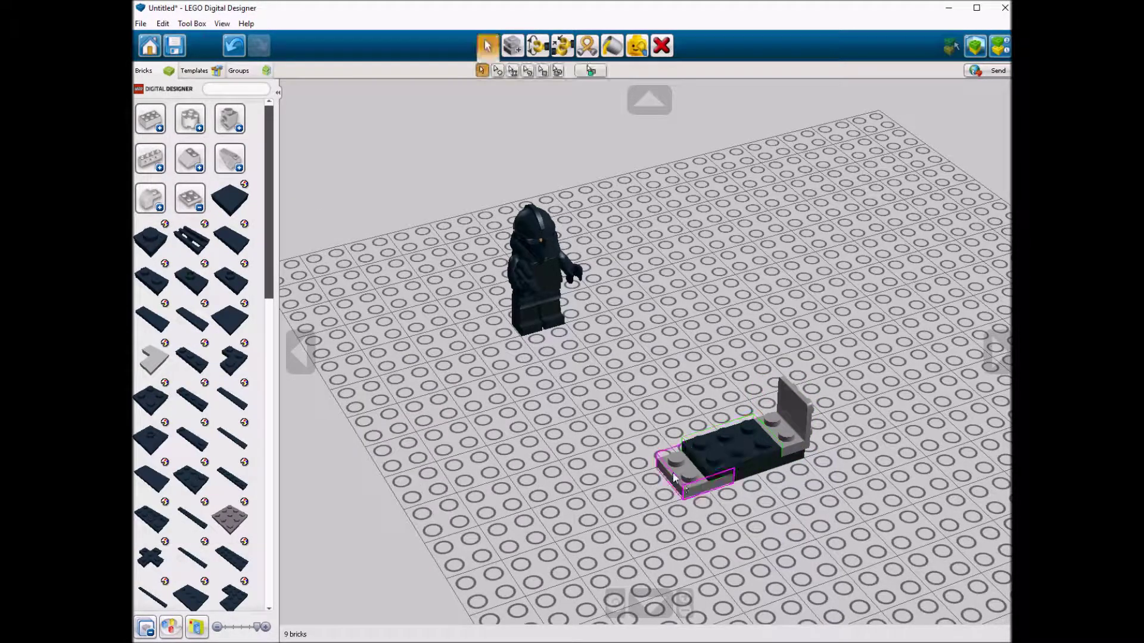
Place a grey 2x4 inverted roof tile on the base next to the upright wall.
click(190, 198)
click(190, 158)
mouse_move(241, 478)
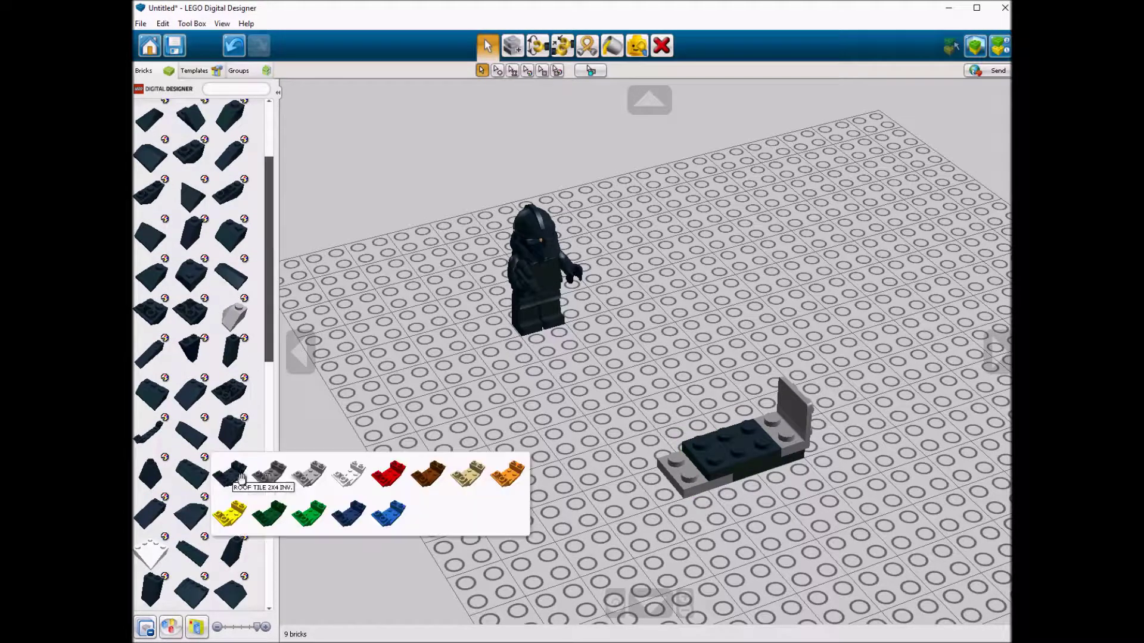
click(308, 474)
click(765, 417)
Add two grey 1x2 inverted roof tiles to extend both sides of the 2x4 inverted roof tile.
scroll(204, 264, up, 2)
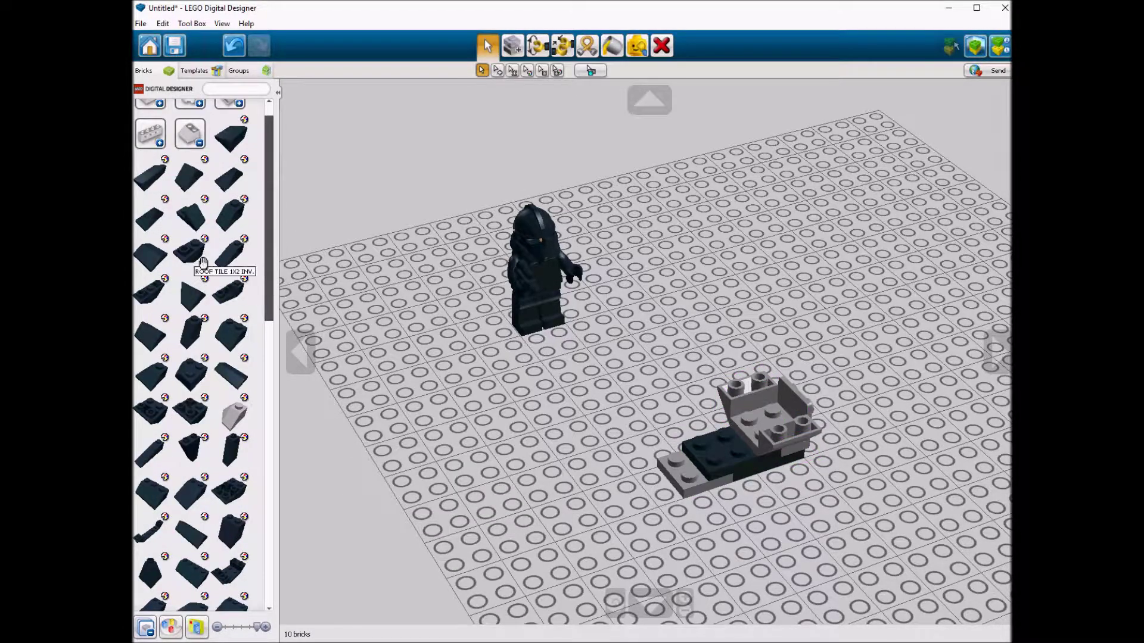
mouse_move(205, 264)
click(272, 263)
click(732, 432)
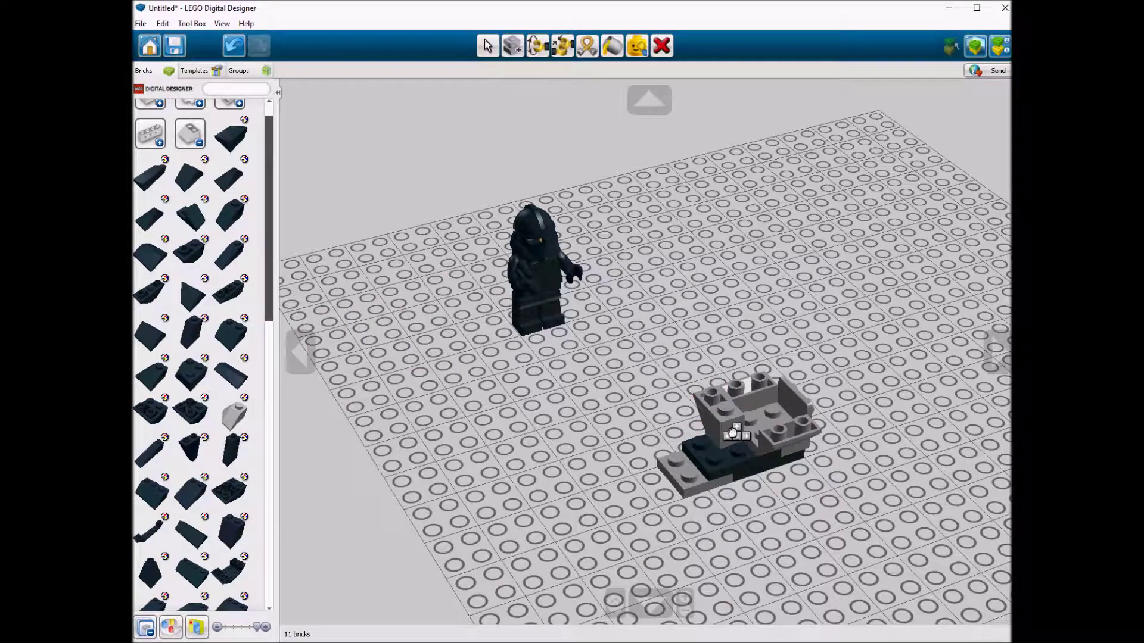
click(751, 456)
Stack two red 1x2 plates on the black plate in front of the inverted roof tiles.
click(190, 134)
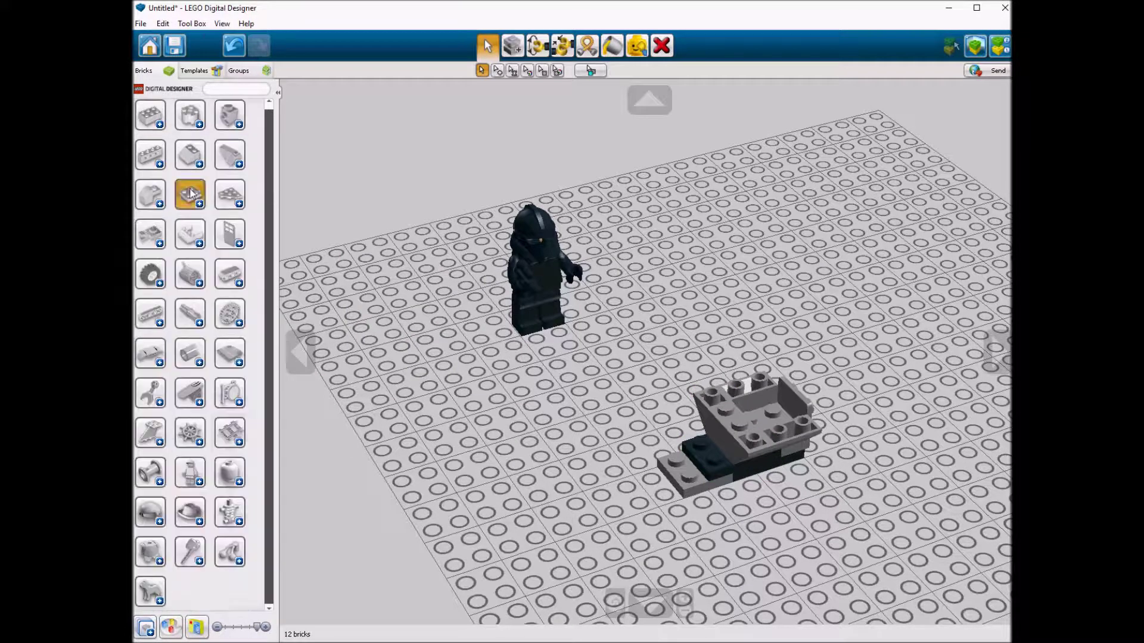
click(190, 193)
mouse_move(152, 274)
click(400, 283)
click(705, 459)
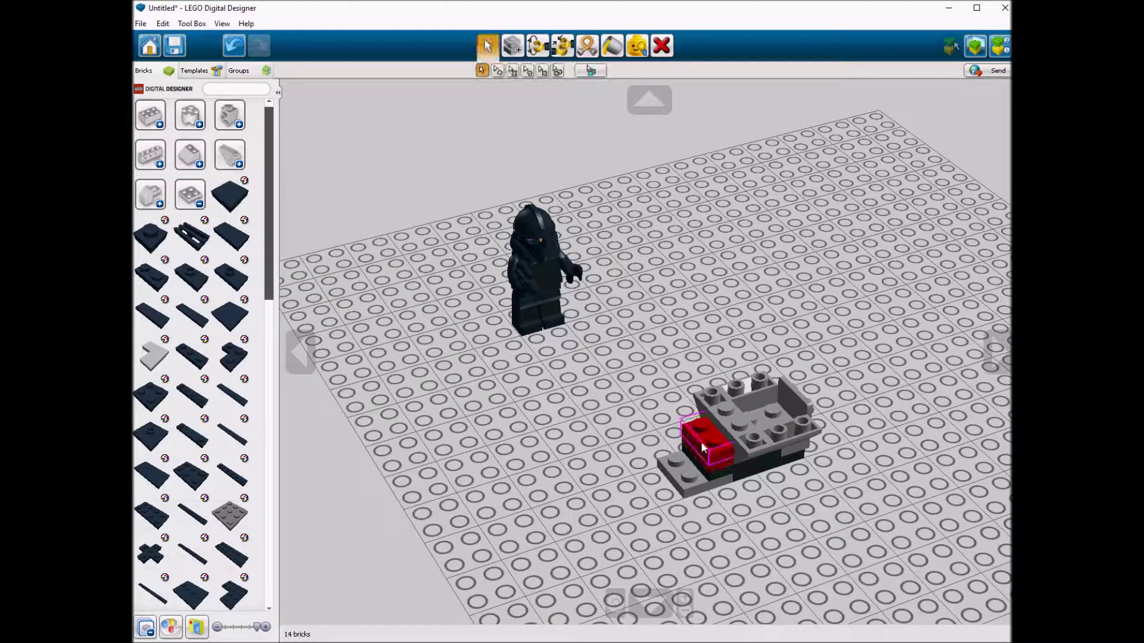
Place a grey 1x2 brick with side studs on the front end, its studs facing forward.
click(230, 115)
click(191, 273)
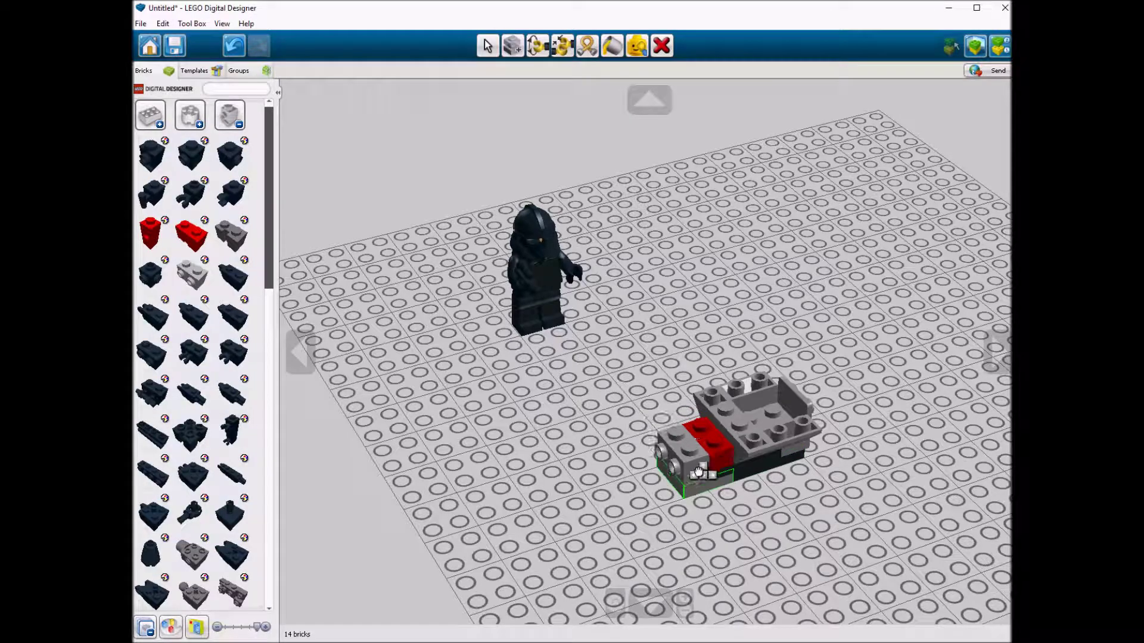
click(229, 115)
Mount two black angle plates over the front section so their studded faces cover both sides.
click(152, 233)
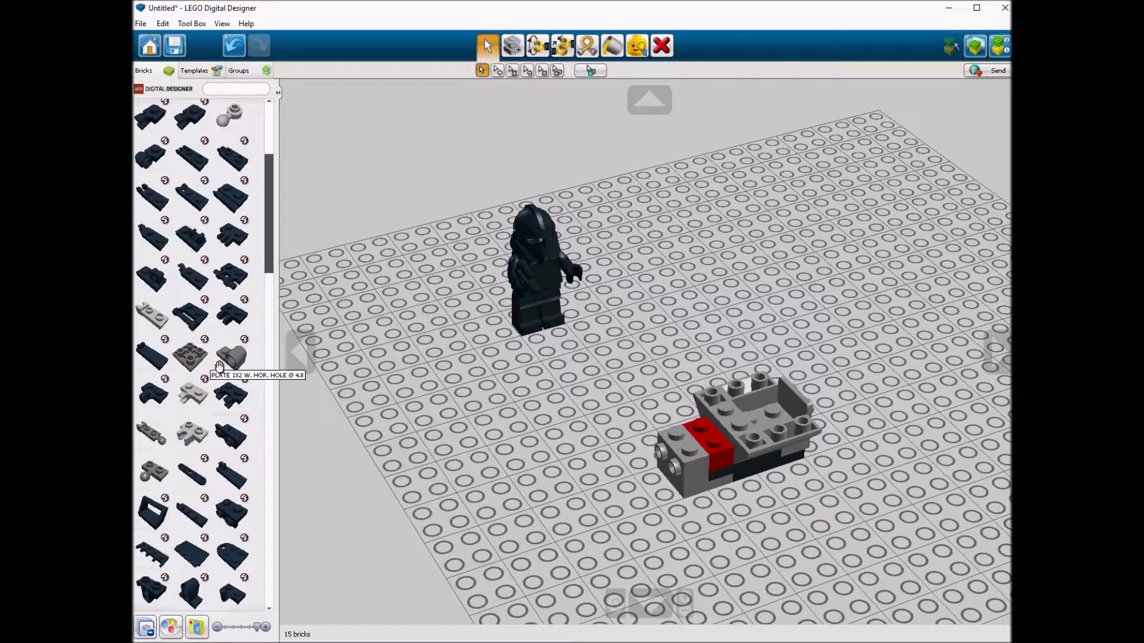
scroll(230, 378, down, 5)
click(229, 338)
click(696, 438)
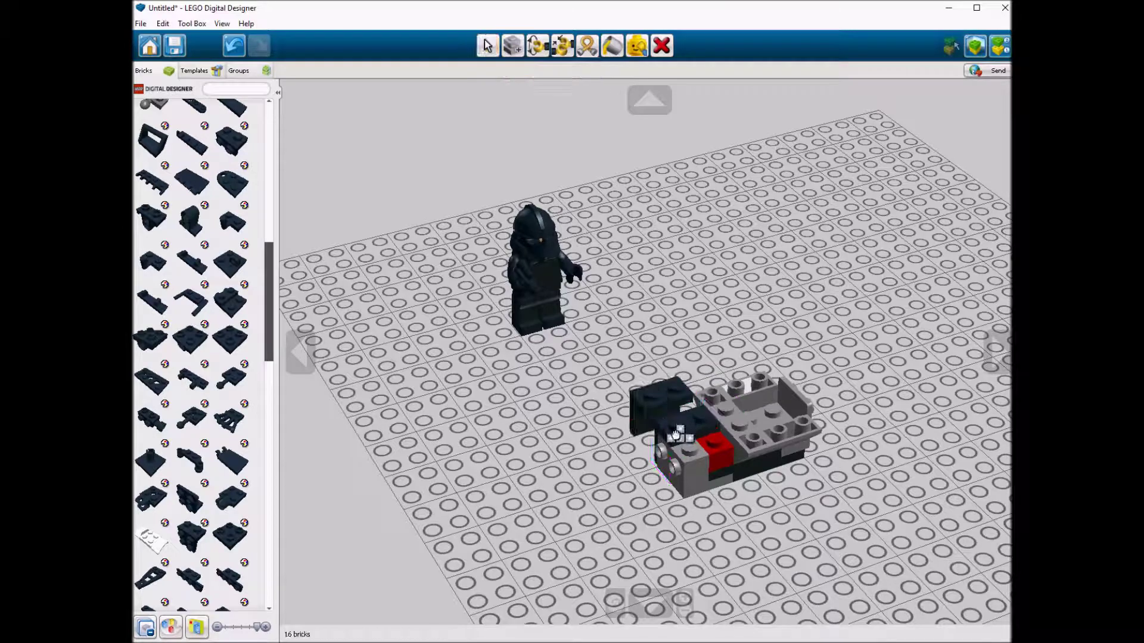
click(706, 478)
Switch to the Extended theme and place a small red part on the baseplate beside the vehicle.
click(221, 23)
click(426, 110)
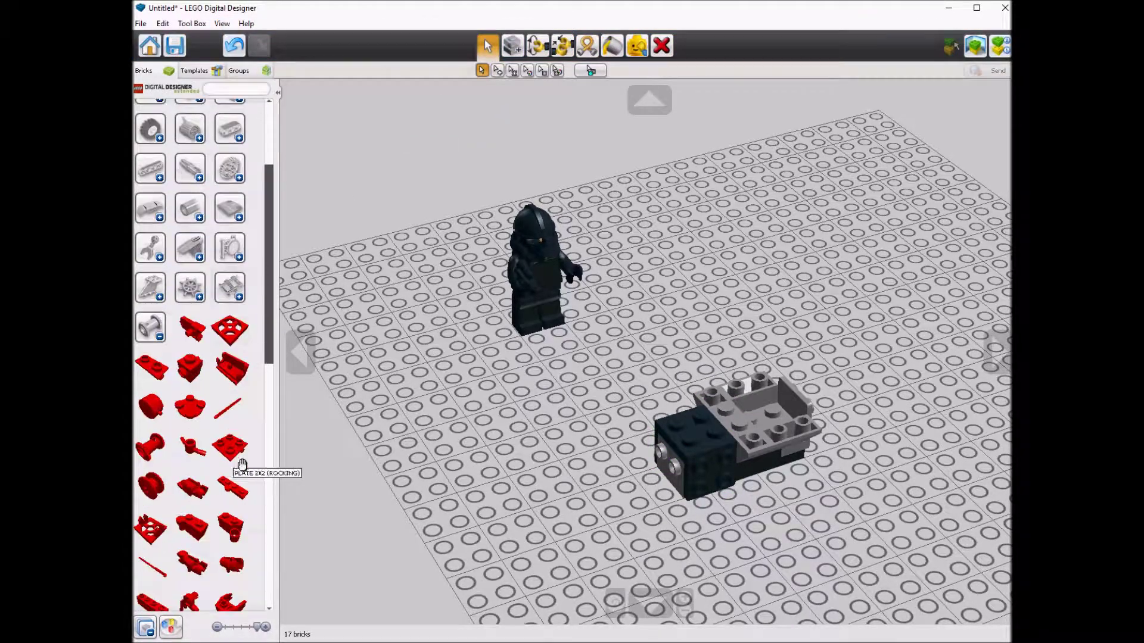
click(230, 447)
click(549, 513)
Join another red part to the loose one on the baseplate to form a gun assembly.
click(197, 331)
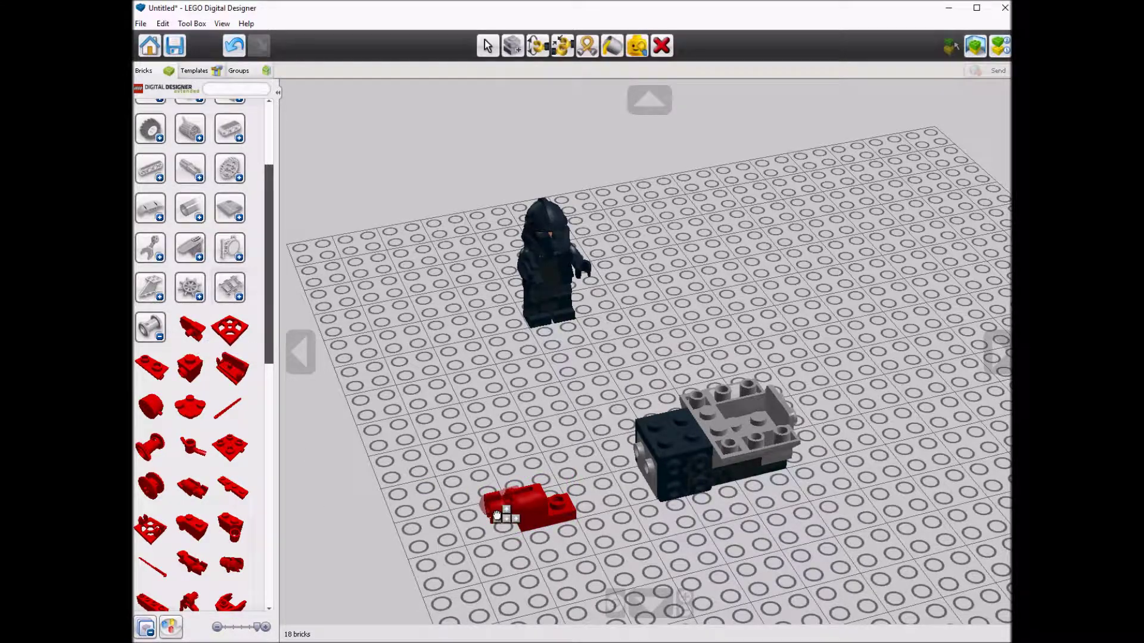
click(507, 522)
drag(590, 518, 548, 512)
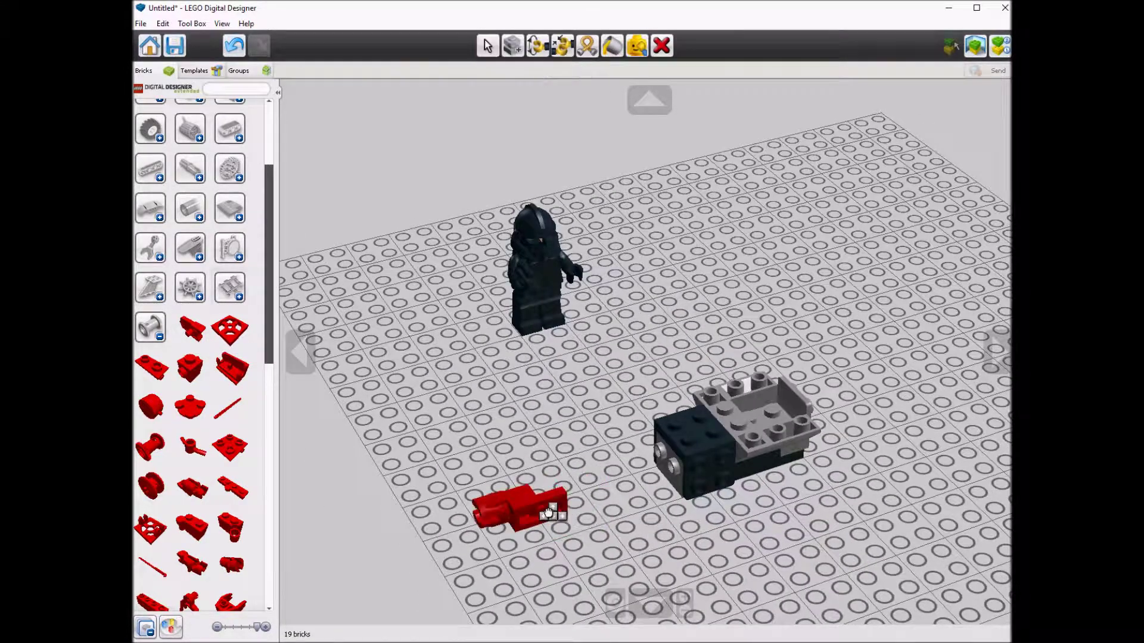
Mount black gun assemblies on both sides of the vehicle's front and switch back to the standard theme.
right_drag(425, 448, 536, 524)
drag(536, 524, 667, 471)
click(221, 24)
click(434, 89)
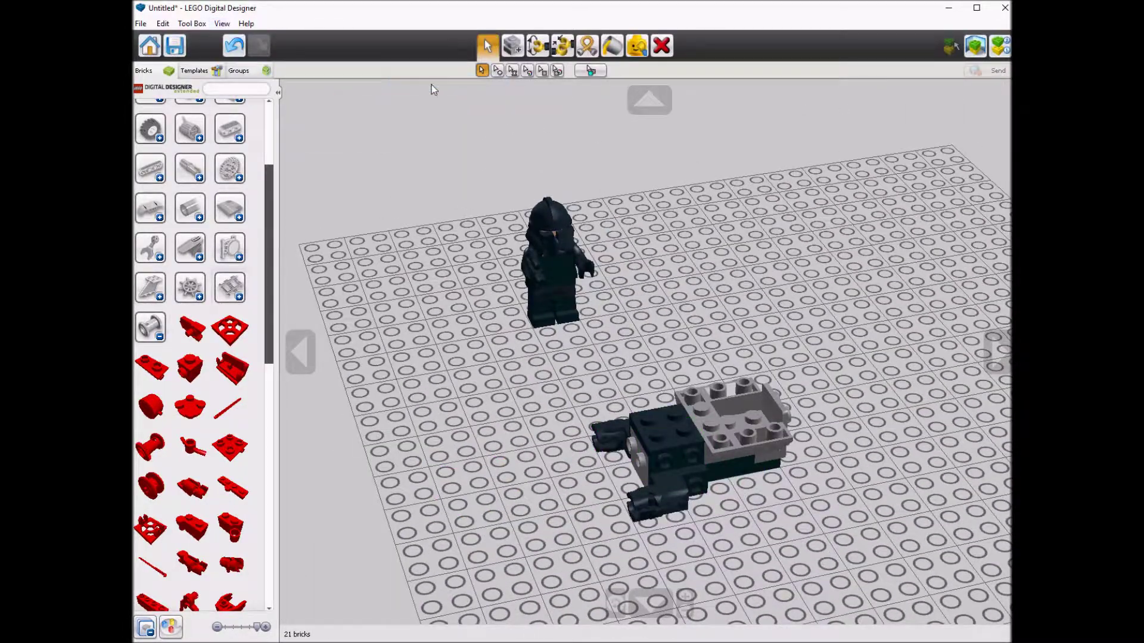
Attach a dark stone grey 1x2x2/3 bowed plate to the vehicle's side behind the gun.
click(150, 198)
mouse_move(196, 213)
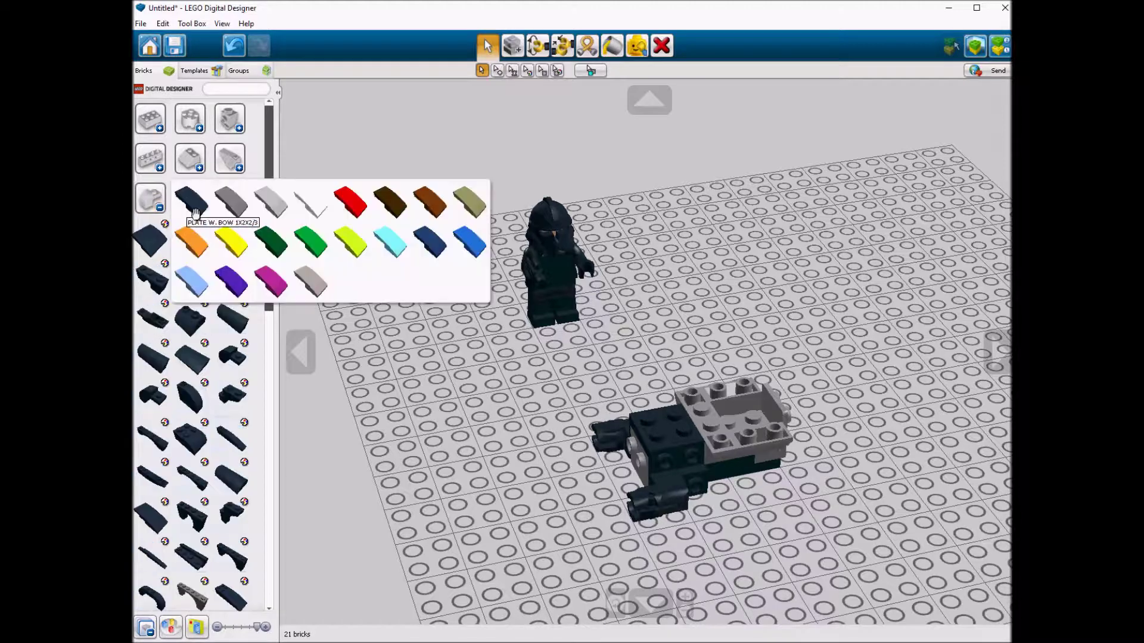
click(245, 209)
click(701, 463)
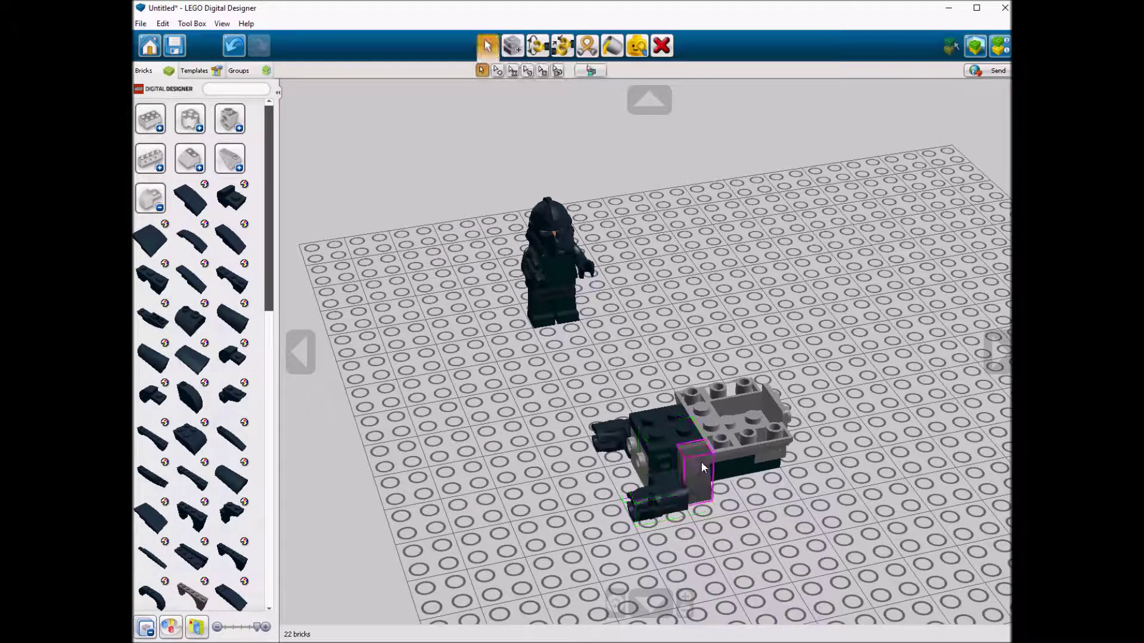
Add a light grey 1x1x2/3 roof tile to the same side, next to the bowed plate.
click(190, 158)
mouse_move(191, 159)
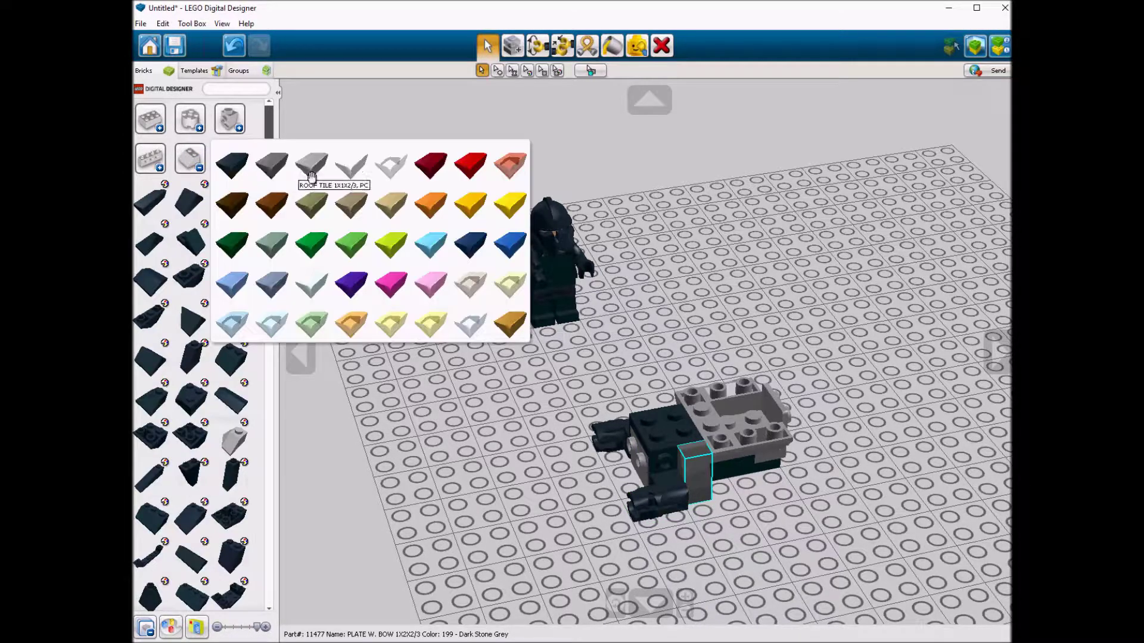
click(292, 172)
click(677, 466)
Add a matching grey bowed plate and roof tile on the vehicle's opposite side.
right_drag(709, 494, 813, 342)
click(858, 387)
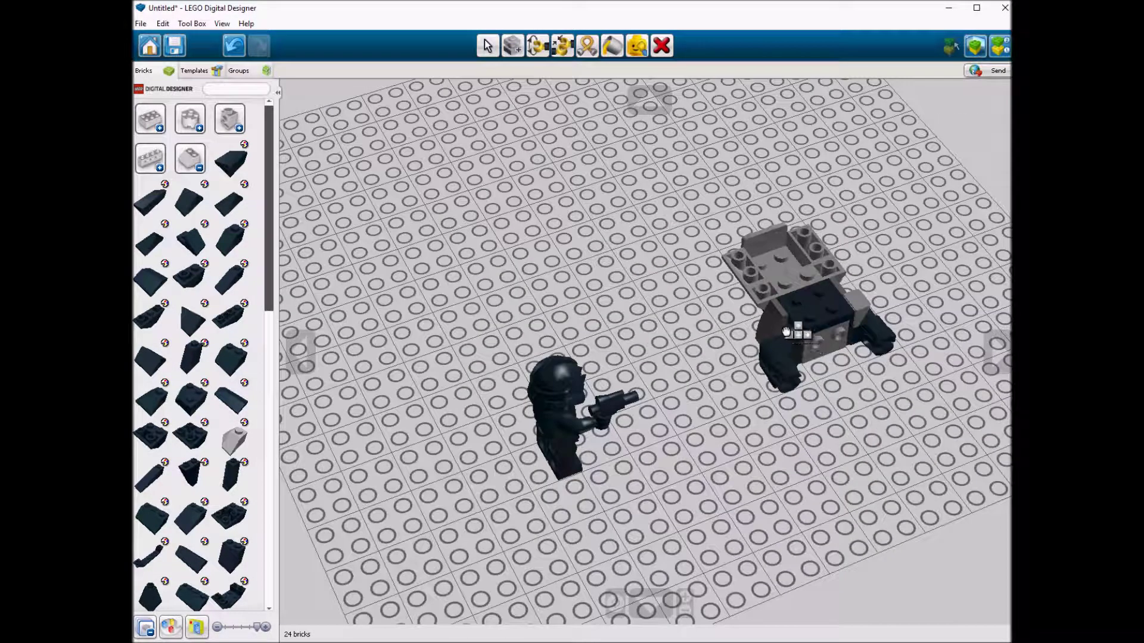
click(801, 326)
right_drag(801, 327, 651, 323)
drag(893, 543, 592, 312)
Cover the vehicle's top with a dark grey 1x4 plate at the end opposite the guns and a dark grey 4x4 plate.
click(191, 196)
click(192, 401)
click(230, 519)
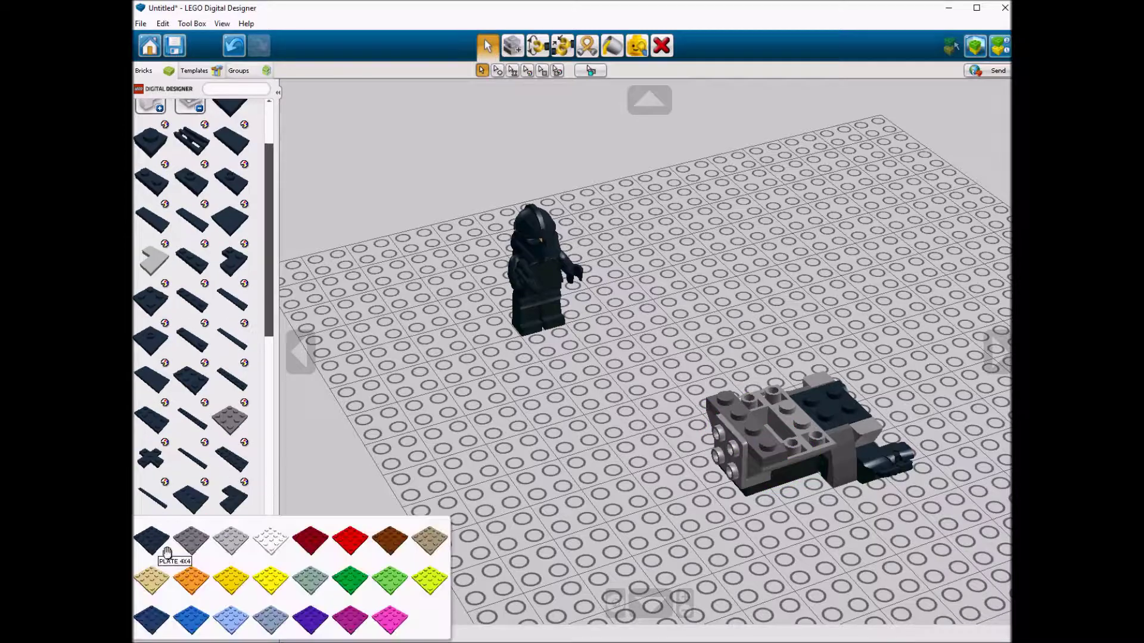
click(811, 406)
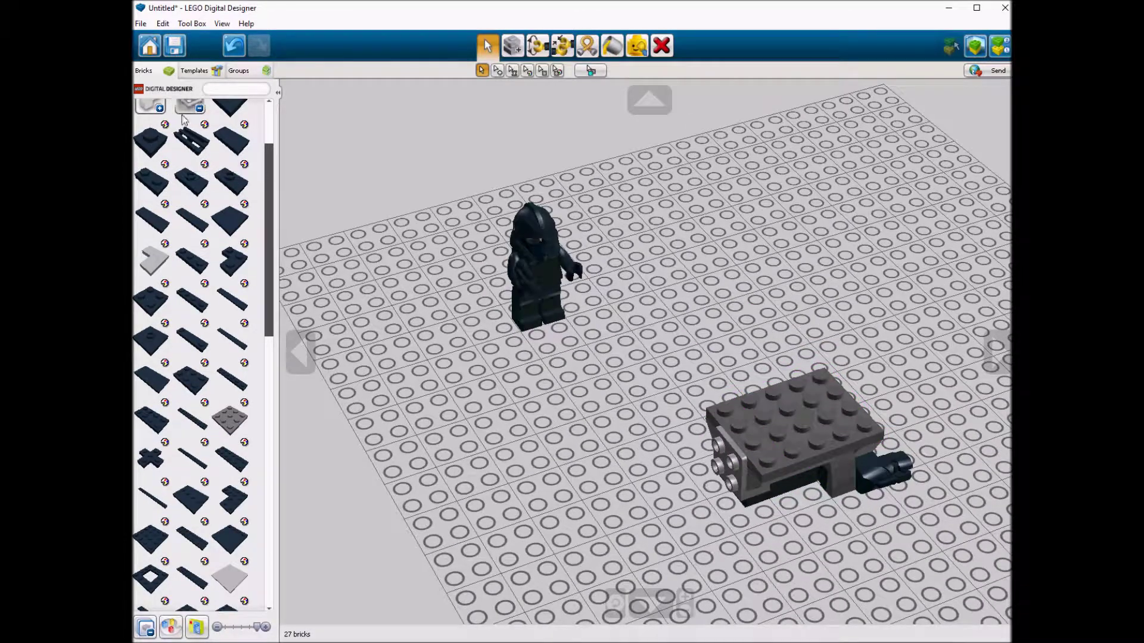
Place a grey 1x2 brick with side studs centred on the gun-side edge of the 4x4 plate.
click(189, 107)
click(229, 152)
click(192, 274)
click(843, 387)
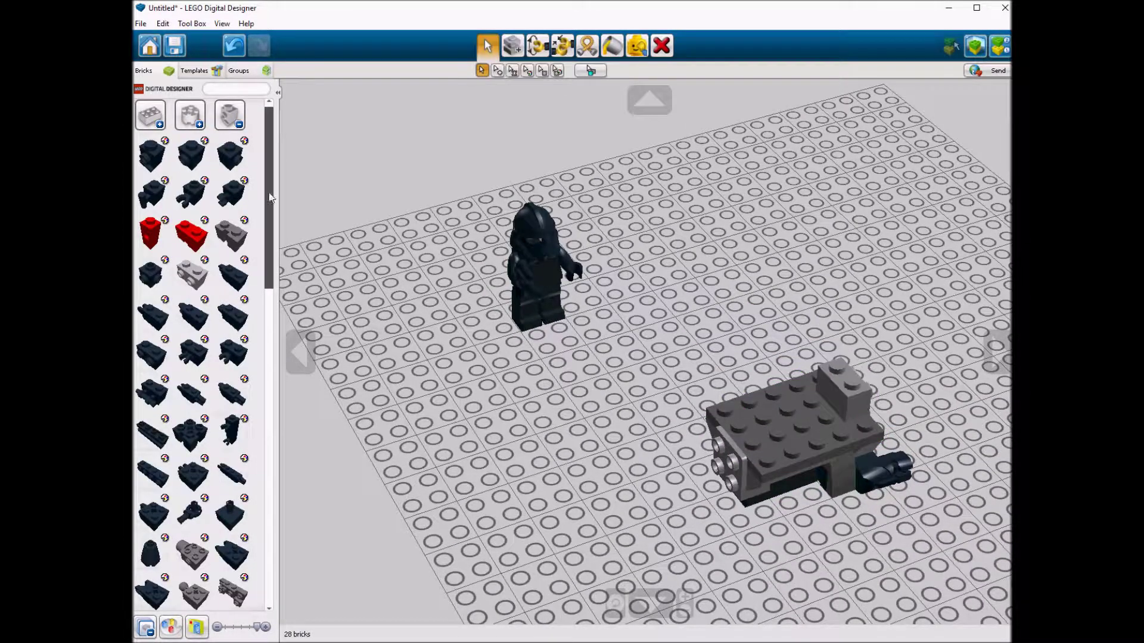
Place small grey plates on either side of the studded brick on top of the vehicle.
click(230, 115)
click(191, 191)
click(192, 238)
click(834, 396)
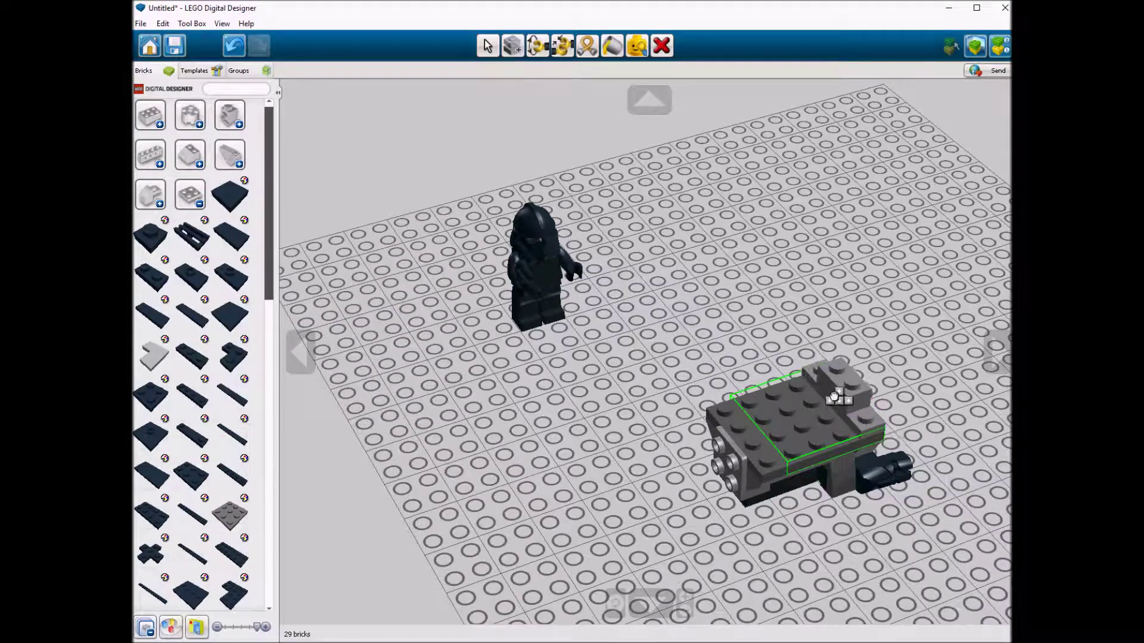
Attach a grey bowed piece on each side of the studded brick on the vehicle's top.
click(150, 193)
click(190, 195)
click(362, 192)
click(814, 372)
drag(814, 372, 870, 428)
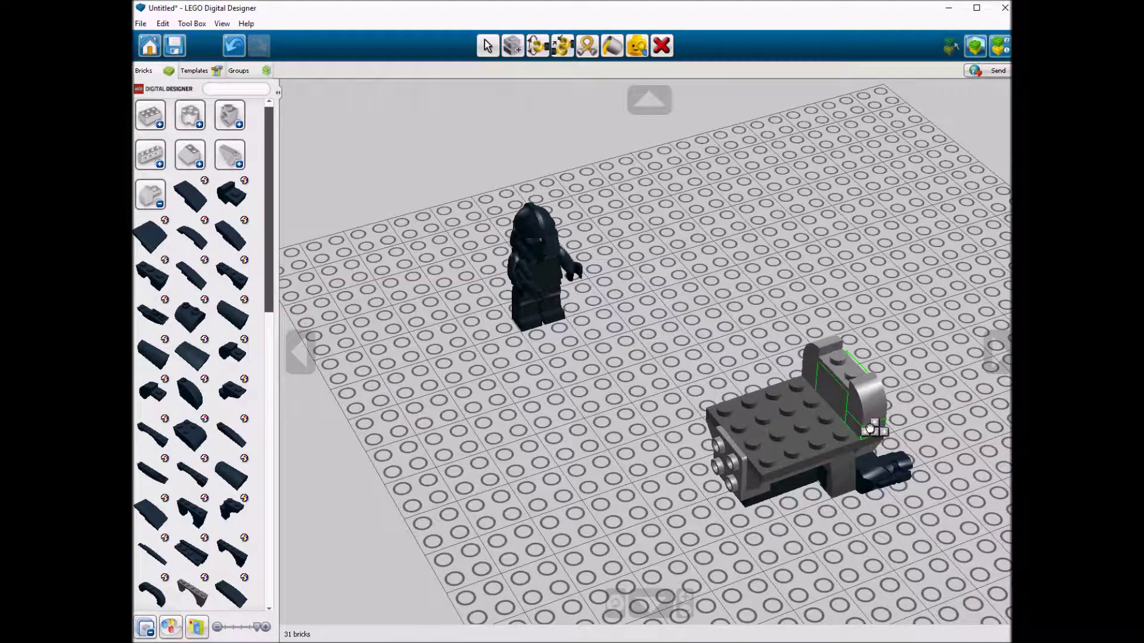
Place a grey 2x4 plate beside the studded brick and grey ridged tiles along both sides of the remaining 4x4 plate area.
click(189, 202)
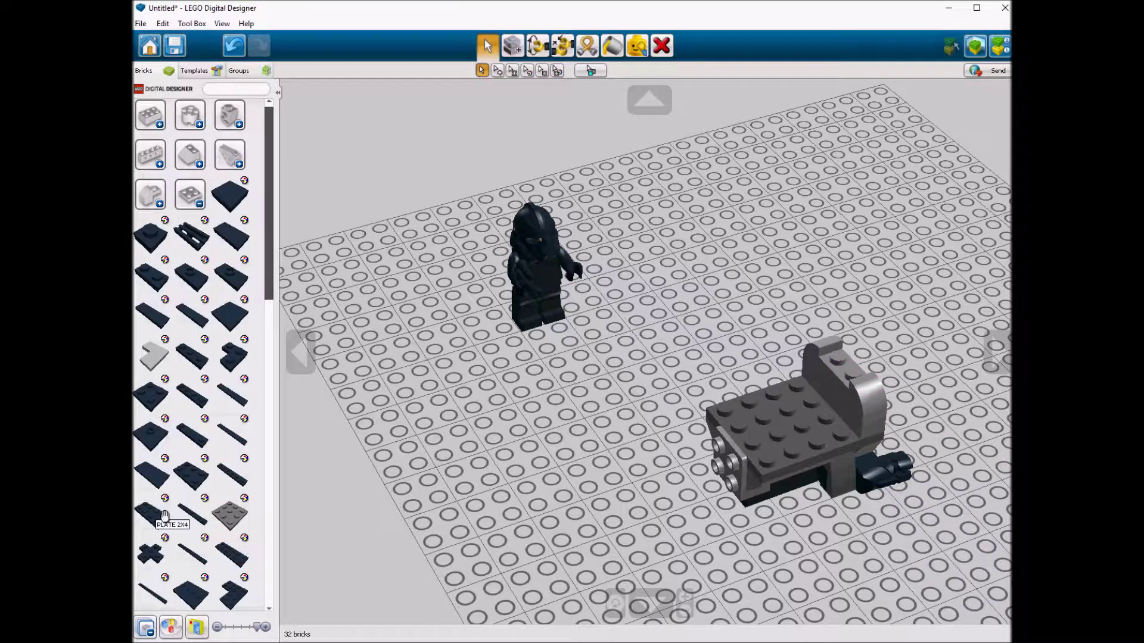
click(164, 515)
click(766, 390)
click(756, 412)
click(190, 194)
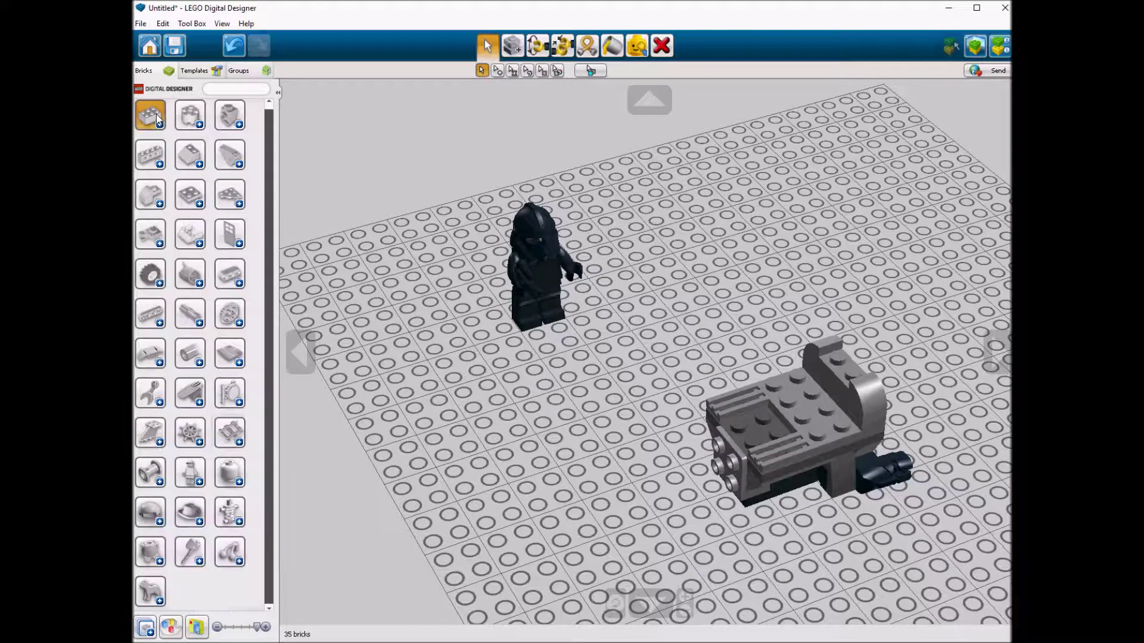
Place a grey 2x2 brick between the ridged tiles and a black 1x2 plate at each end of the 2x4 plate.
click(151, 115)
click(435, 235)
click(150, 115)
click(190, 195)
click(230, 197)
click(787, 382)
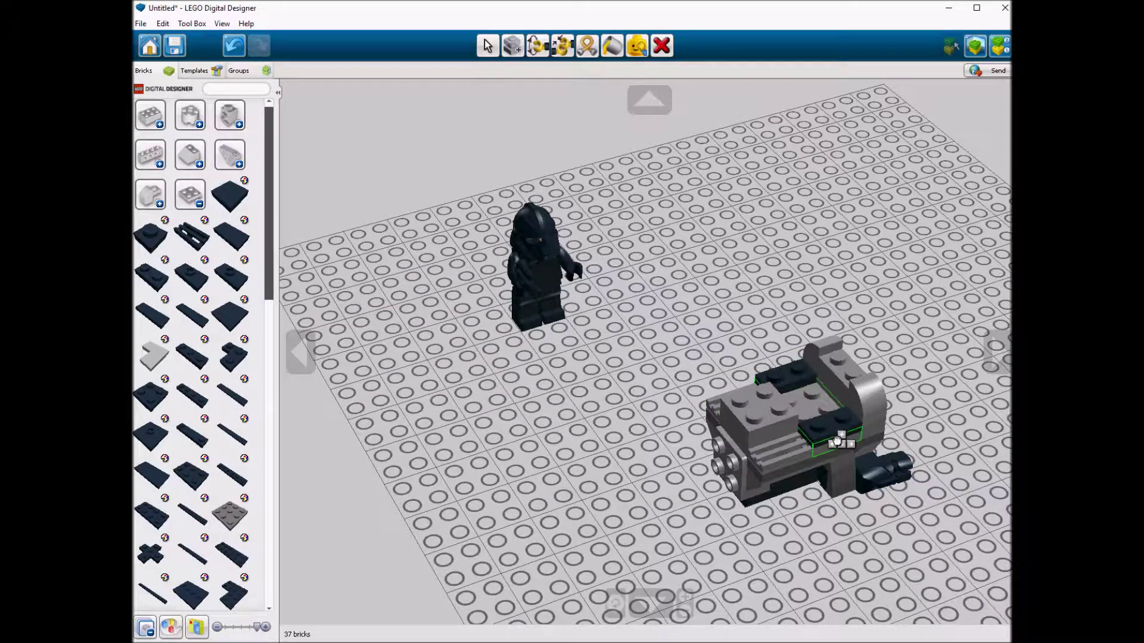
click(190, 194)
Place a grey slope on each of the two black 1x2 plates on the vehicle's sides.
click(190, 154)
click(269, 197)
click(792, 375)
click(831, 417)
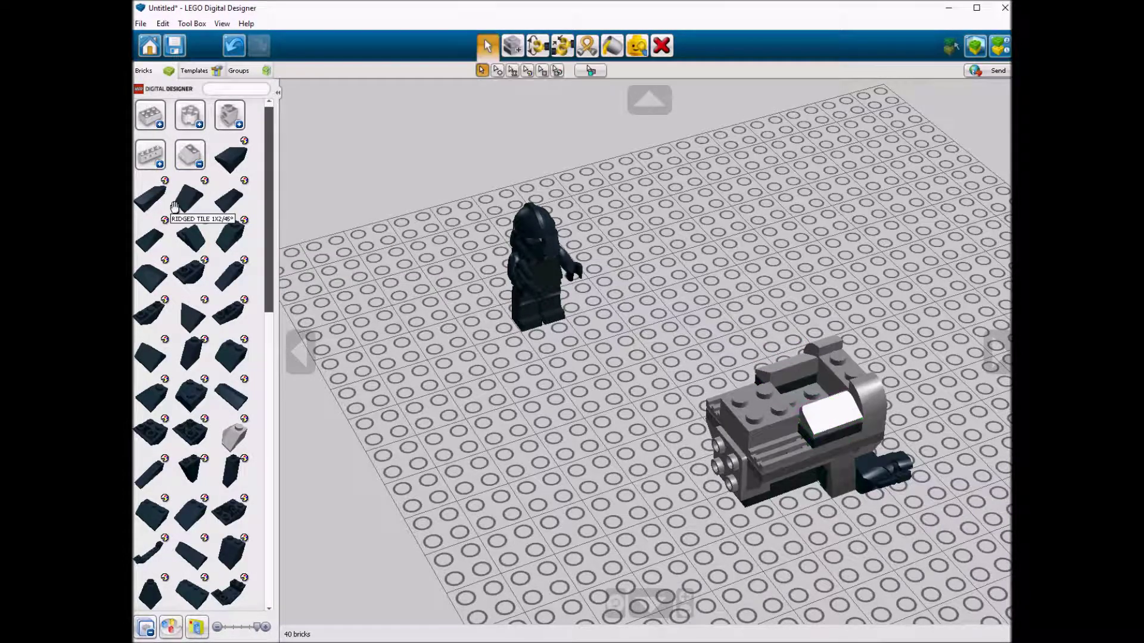
Cap the studded brick with a sloped 1x2 tile, give it the dial decoration using LDD Extended, and return to the LDD theme.
click(197, 213)
click(612, 56)
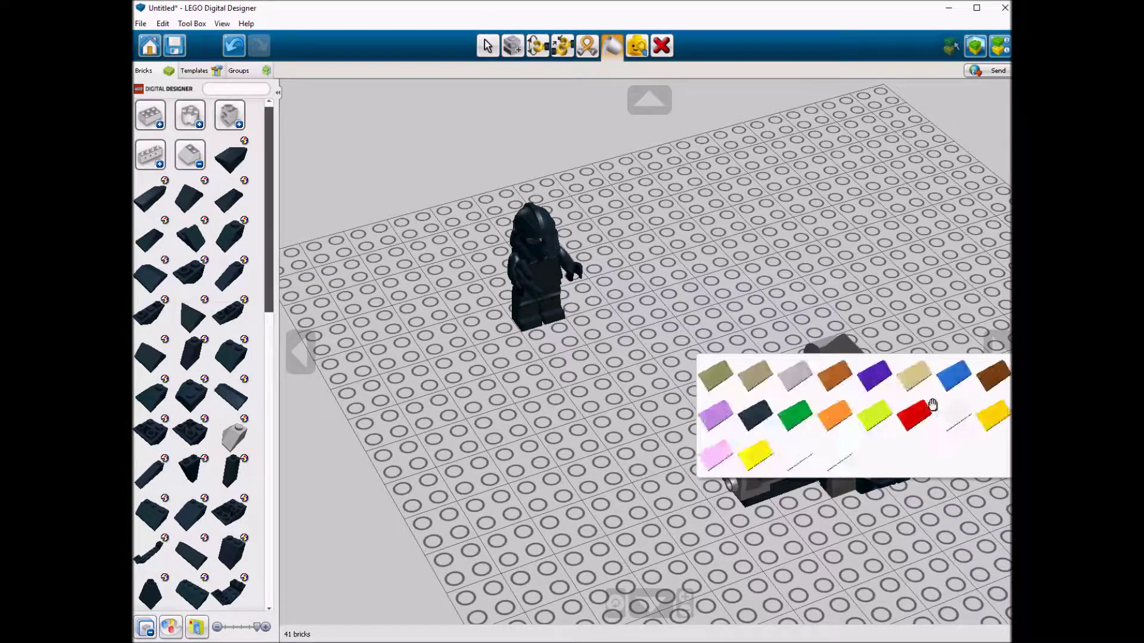
click(222, 24)
mouse_move(370, 87)
click(424, 110)
click(870, 361)
click(222, 23)
mouse_move(357, 83)
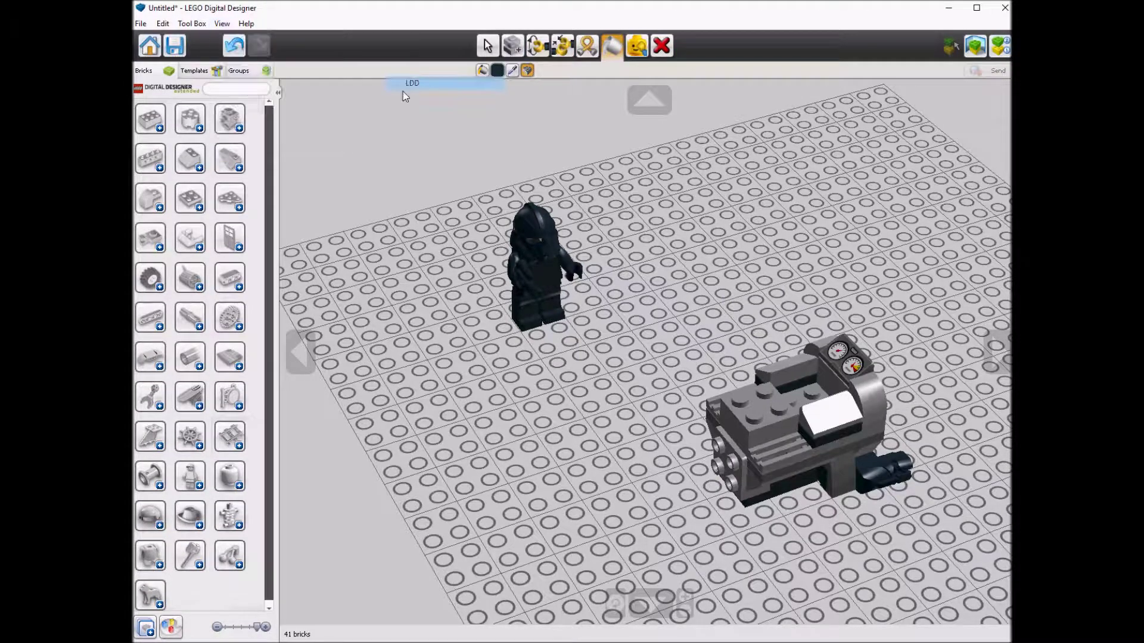
click(412, 84)
Using the LDD Extended theme, place two black plates with hinge ends over the 2x2 brick, and return to the LDD theme.
click(150, 357)
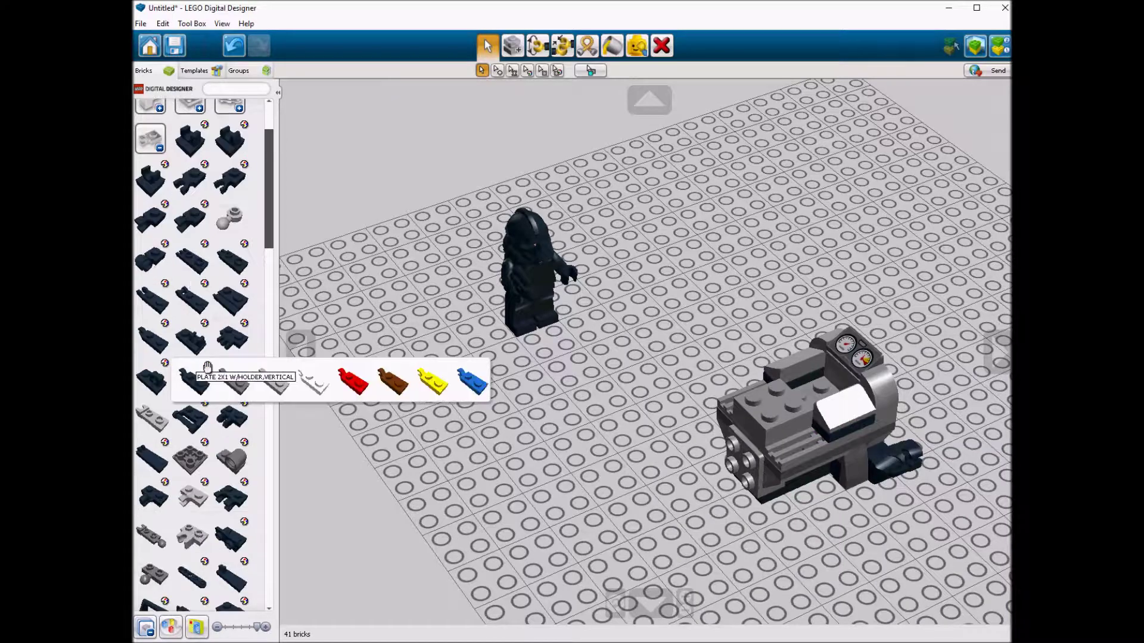
scroll(255, 371, down, 1)
scroll(255, 371, up, 1)
click(222, 23)
mouse_move(357, 83)
click(417, 108)
click(253, 291)
click(786, 400)
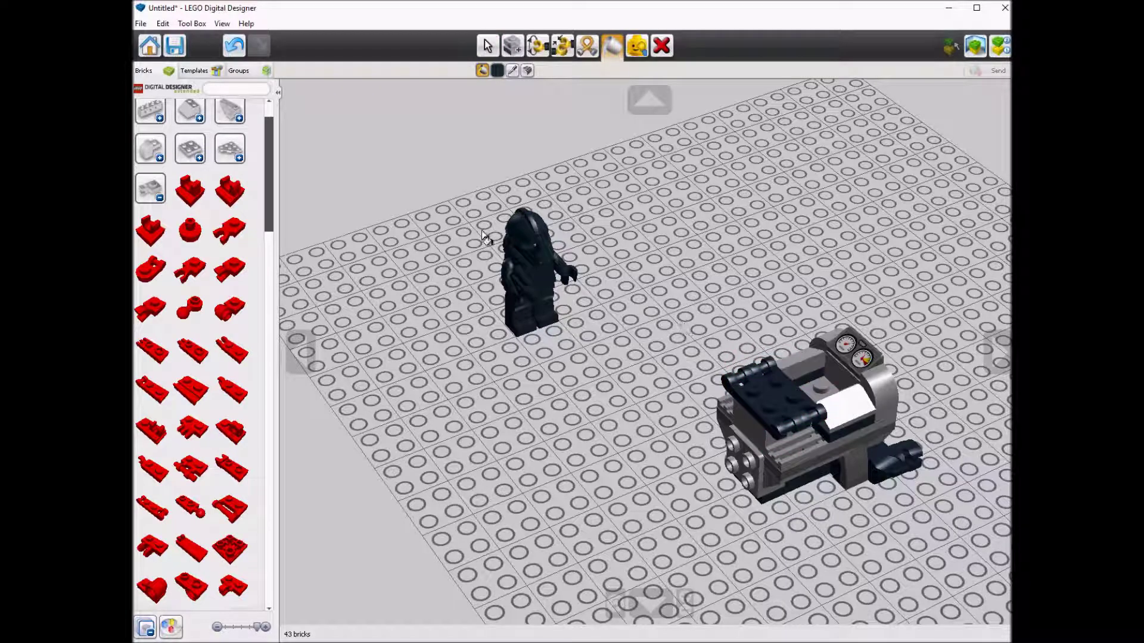
click(150, 189)
click(223, 24)
mouse_move(301, 83)
click(417, 84)
Attach a black angle bracket beneath the hinge plates at the end opposite the guns, with its studs facing outward.
right_drag(684, 488, 880, 460)
drag(880, 459, 915, 536)
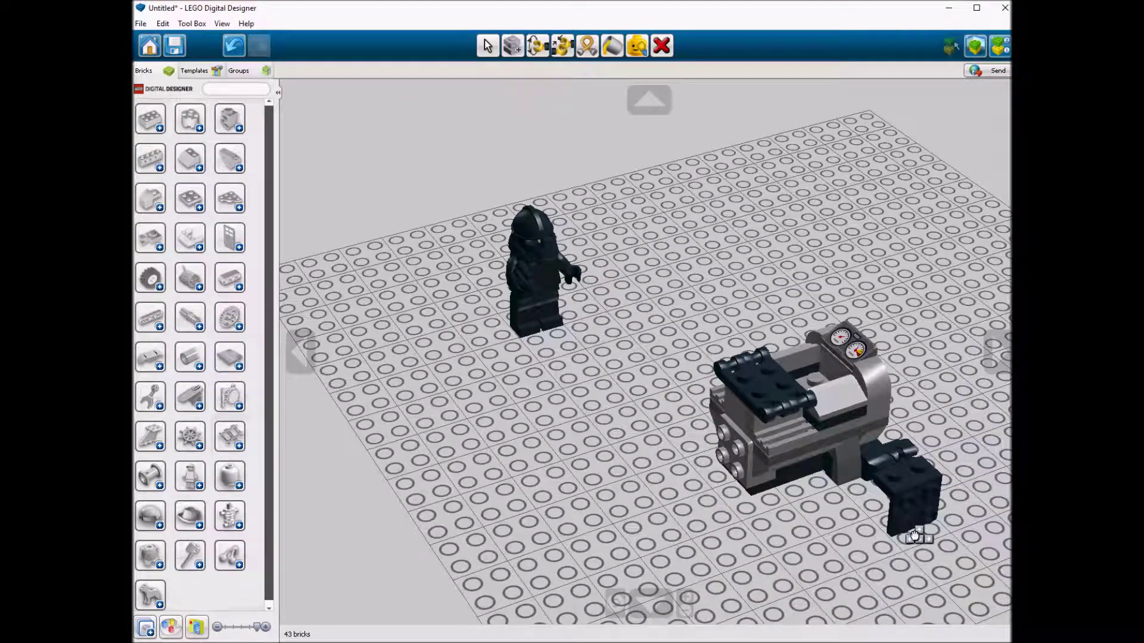
click(915, 536)
Attach a grey 4x4 round plate upright to the outward-facing studs at the end opposite the guns.
right_drag(906, 531, 794, 490)
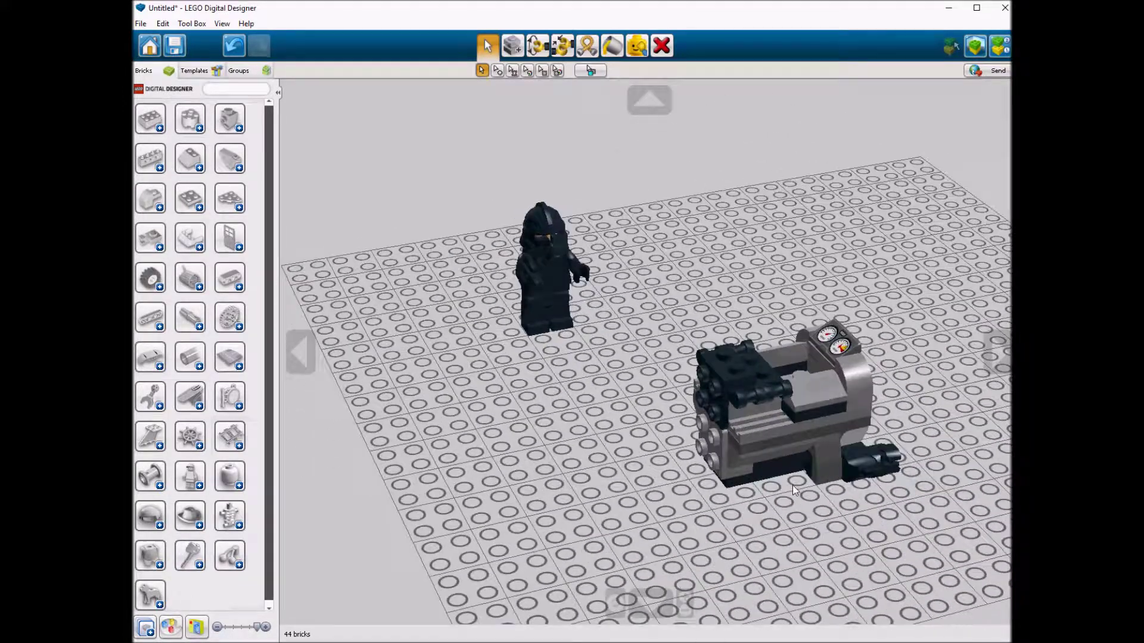
right_drag(705, 475, 655, 477)
click(229, 199)
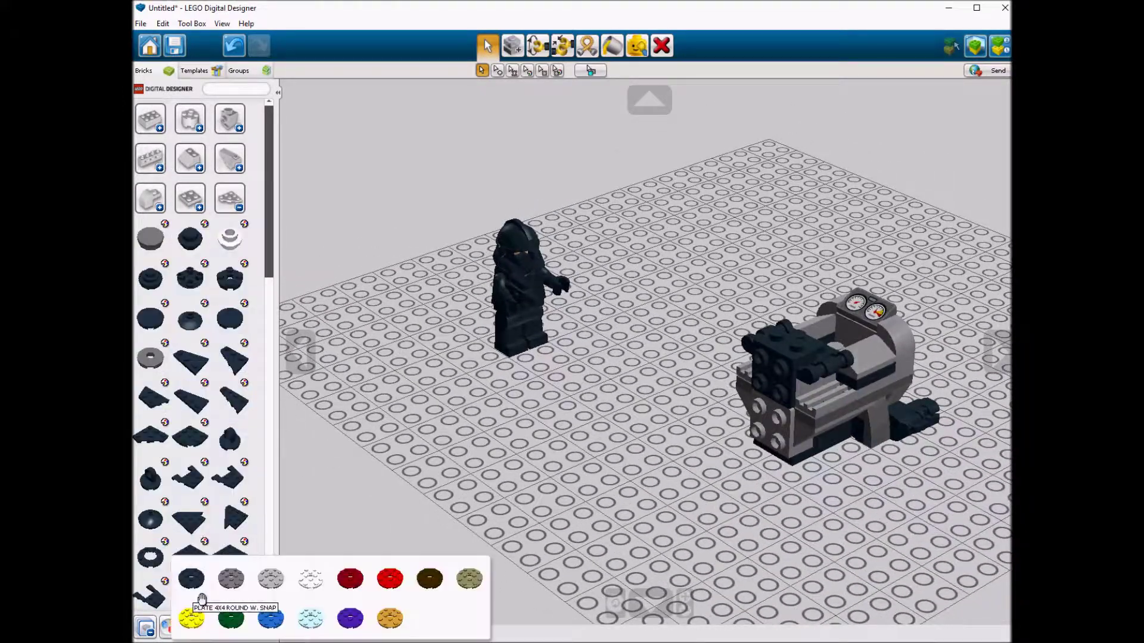
click(189, 596)
click(741, 405)
Mount a large dark grey satellite dish on the upright 4x4 round plate.
right_drag(742, 405, 619, 471)
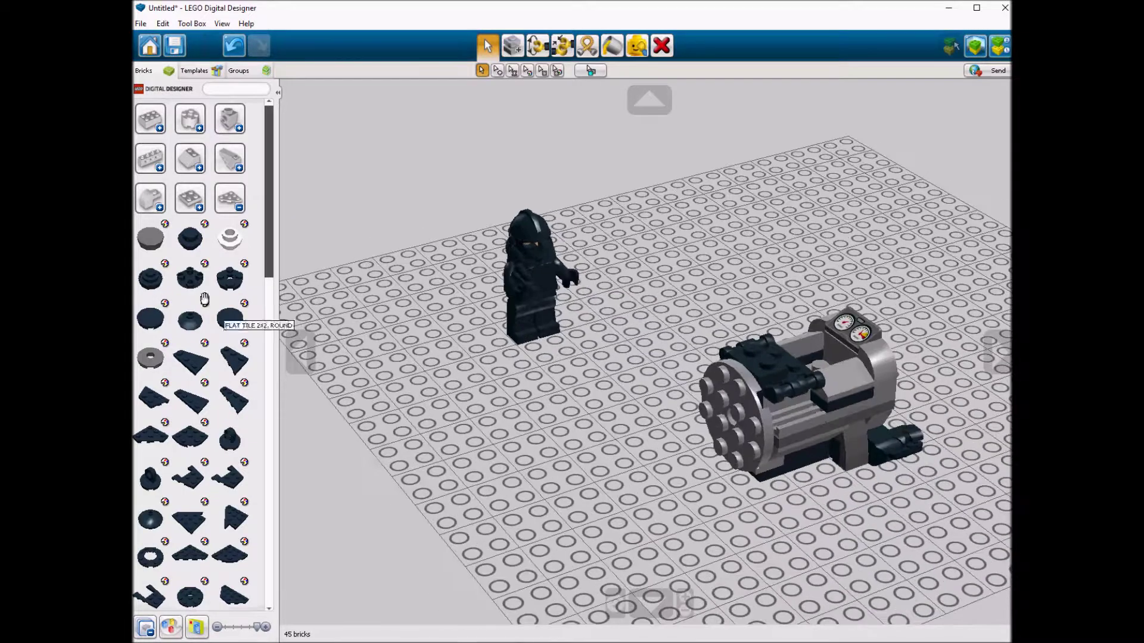
scroll(209, 551, down, 1)
scroll(210, 551, down, 1)
click(205, 506)
click(229, 470)
scroll(209, 596, down, 1)
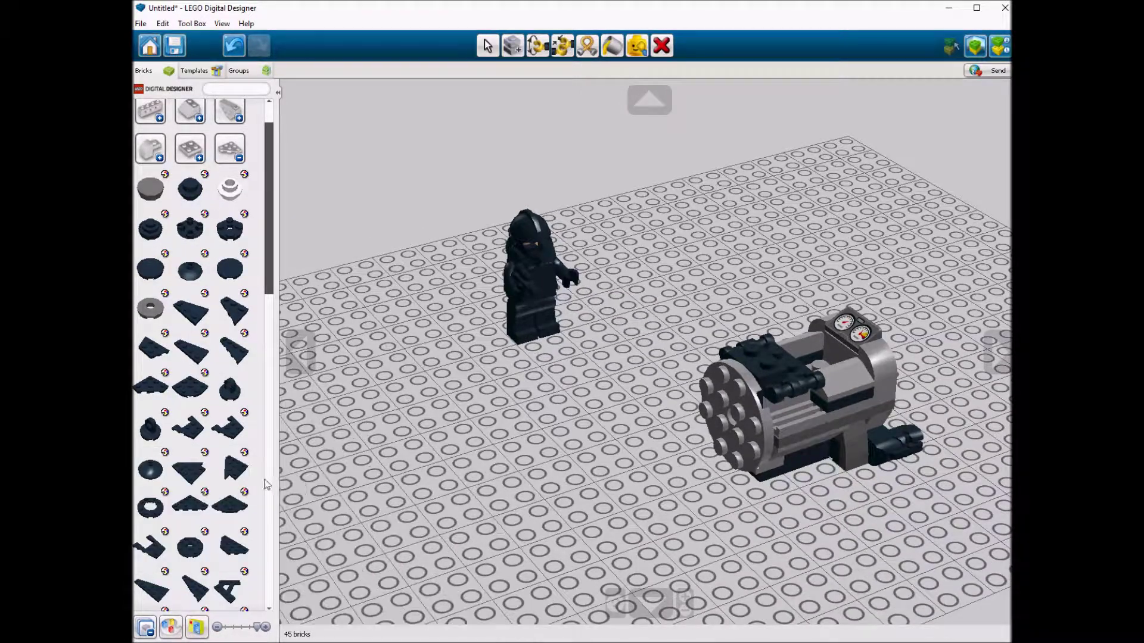
click(208, 595)
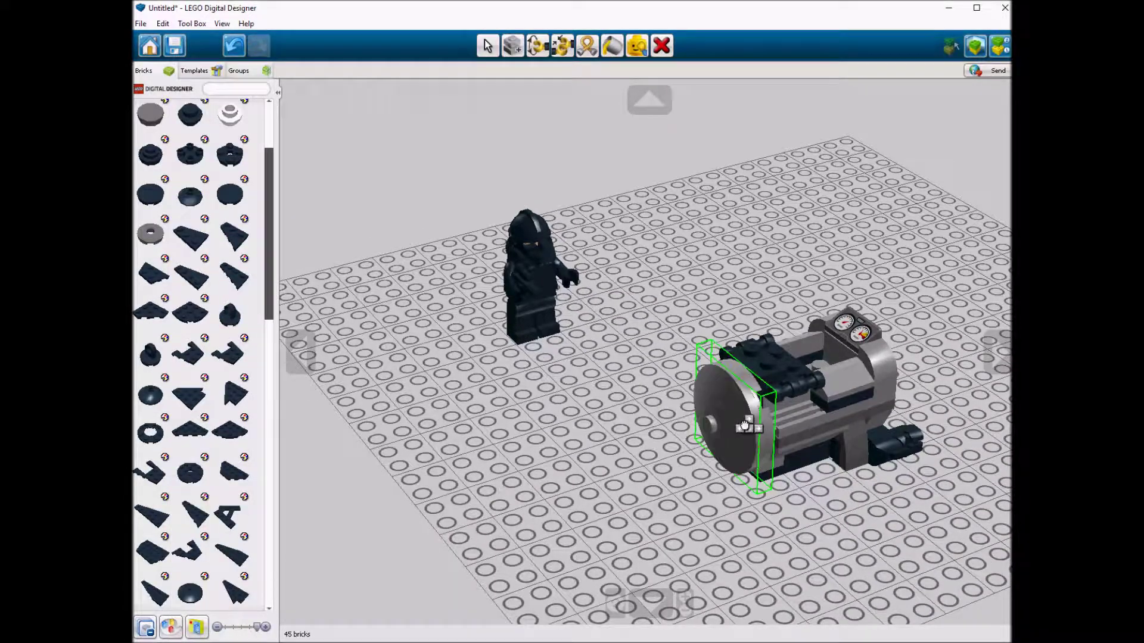
click(744, 425)
Attach a smaller dark grey satellite dish to the centre of the large dish.
click(204, 278)
click(192, 298)
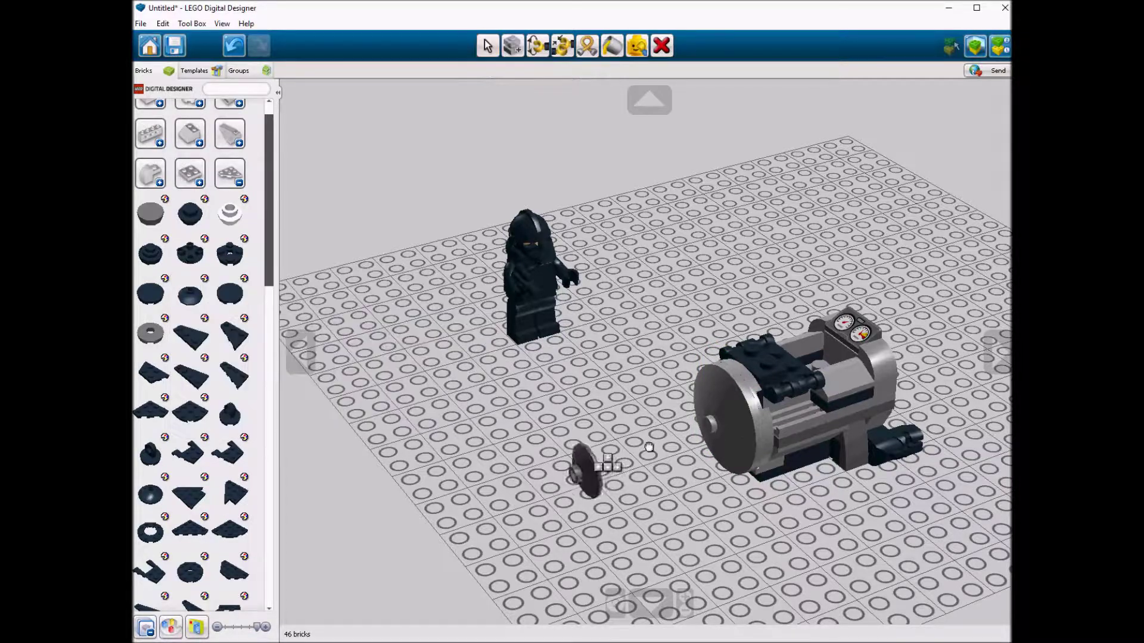
click(724, 429)
right_drag(724, 429, 405, 430)
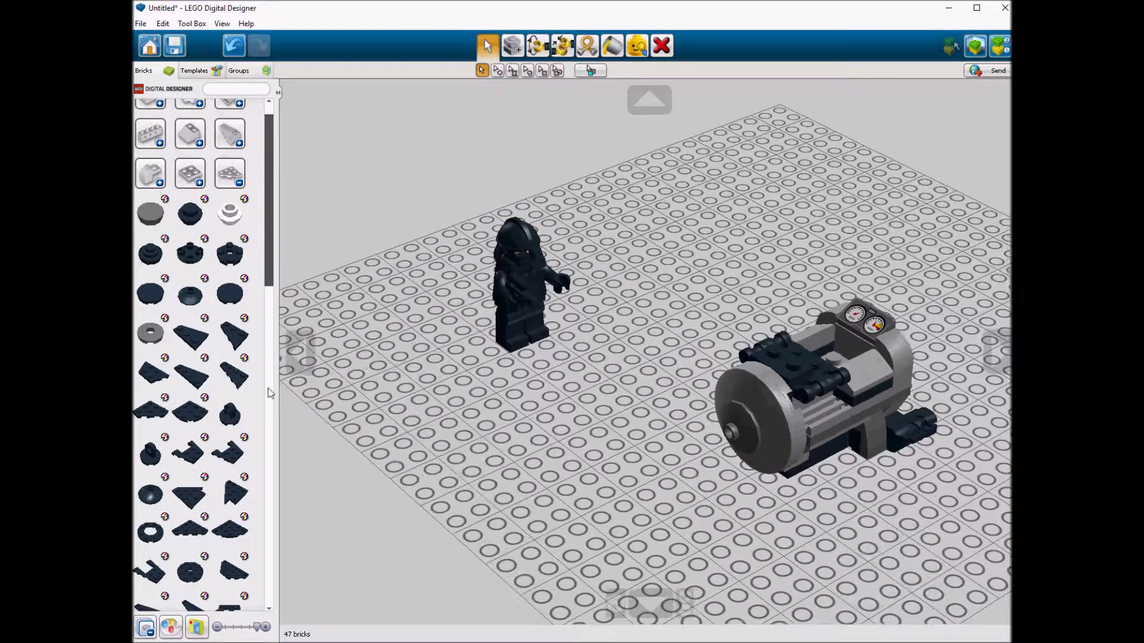
click(169, 499)
click(668, 473)
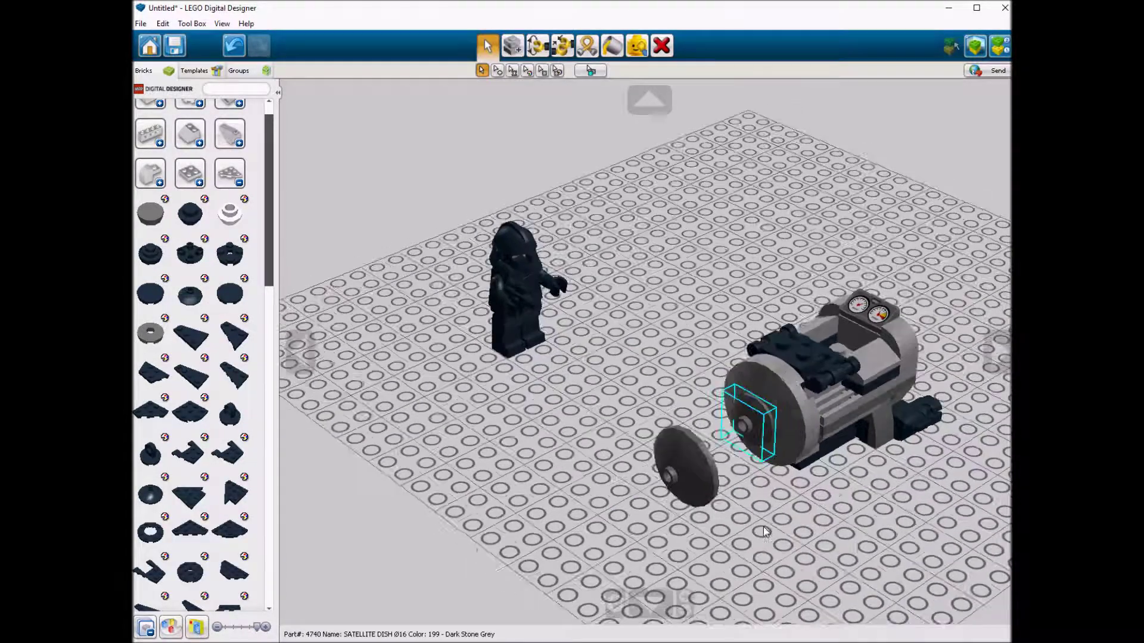
drag(692, 441, 778, 406)
key(ctrl+z)
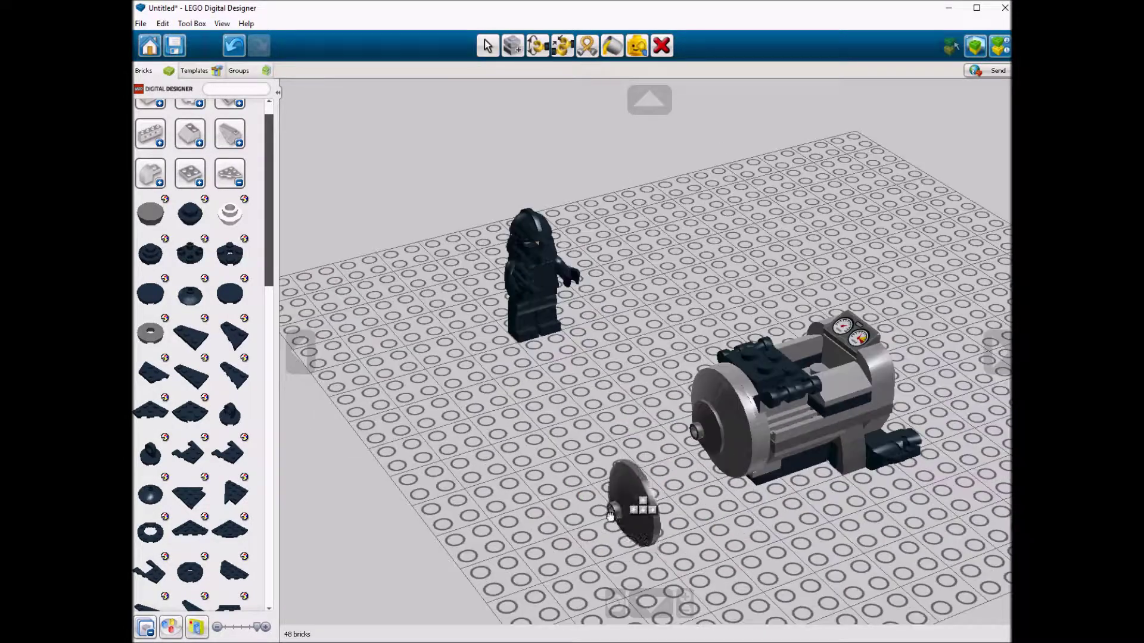
key(ctrl+z)
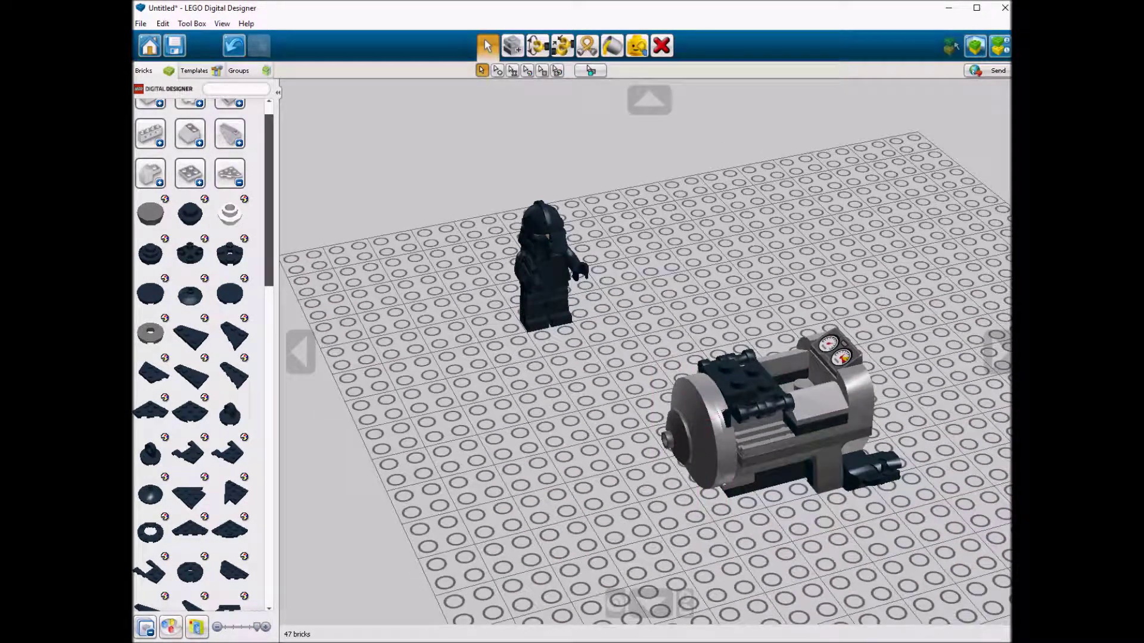
key(ctrl+z)
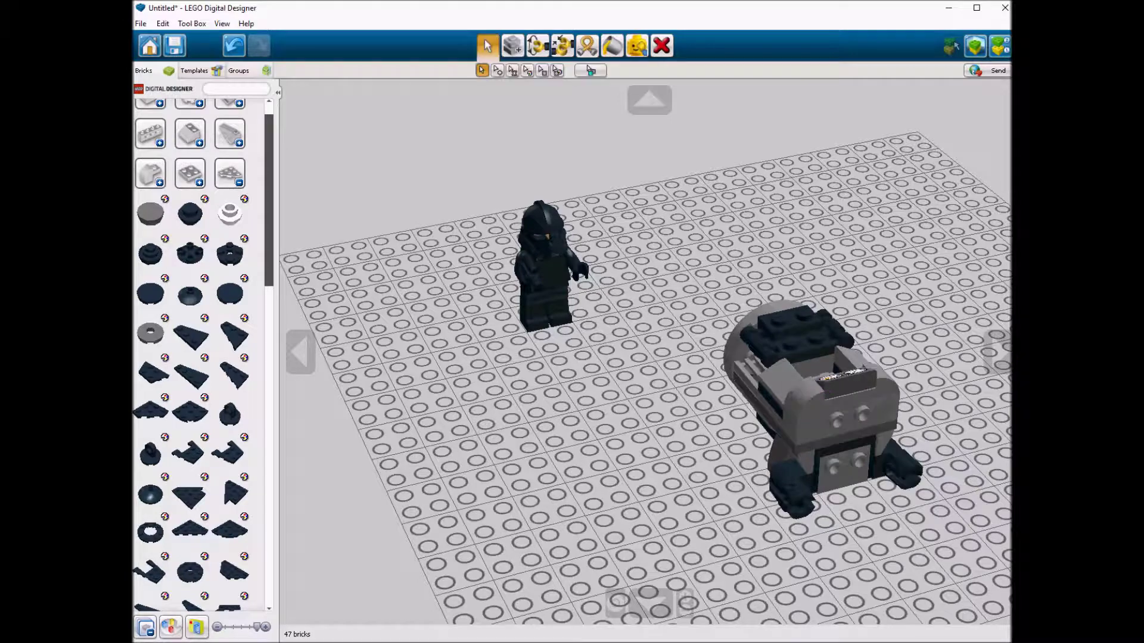
Place a grey plate with one centred stud on the black hinge plates and a pair of grey slopes in front of it.
click(190, 172)
click(230, 277)
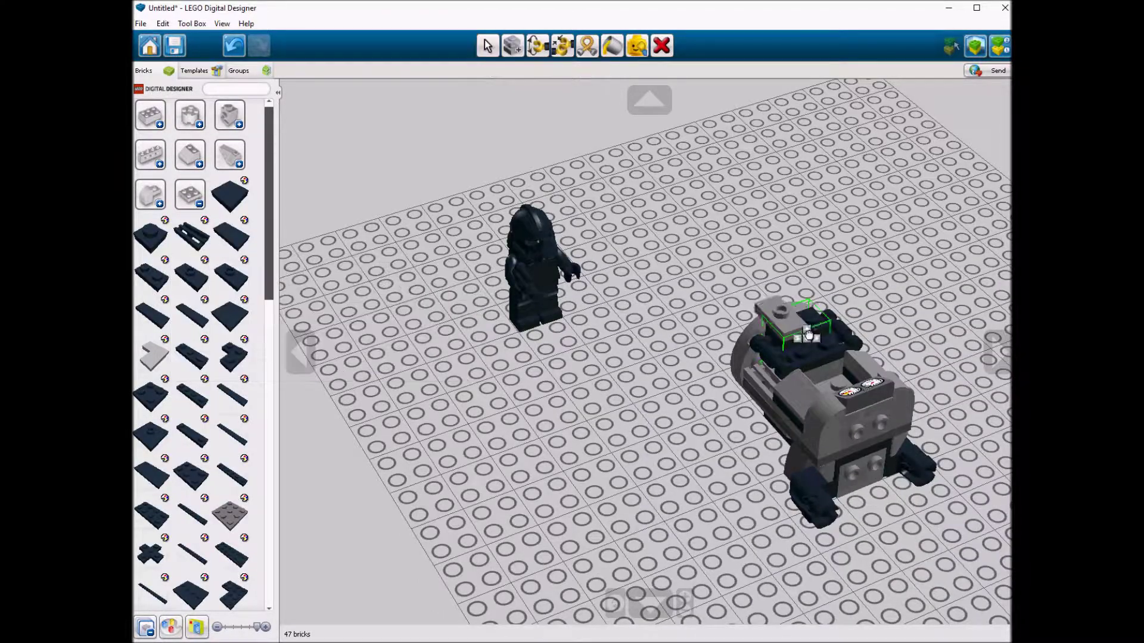
click(190, 155)
mouse_move(230, 156)
click(334, 162)
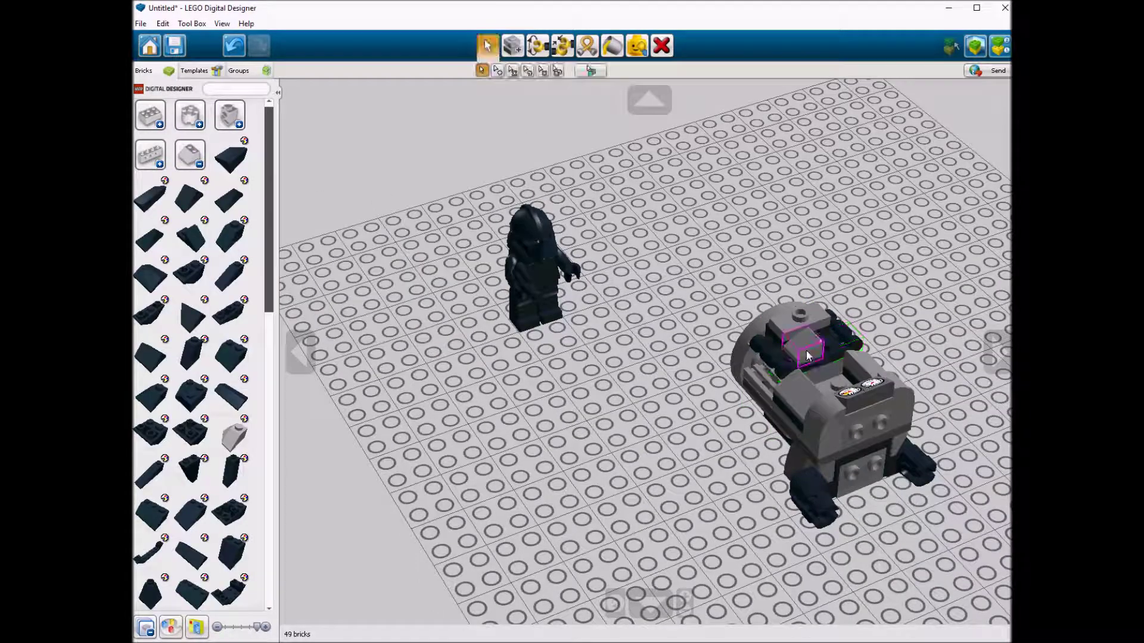
click(815, 361)
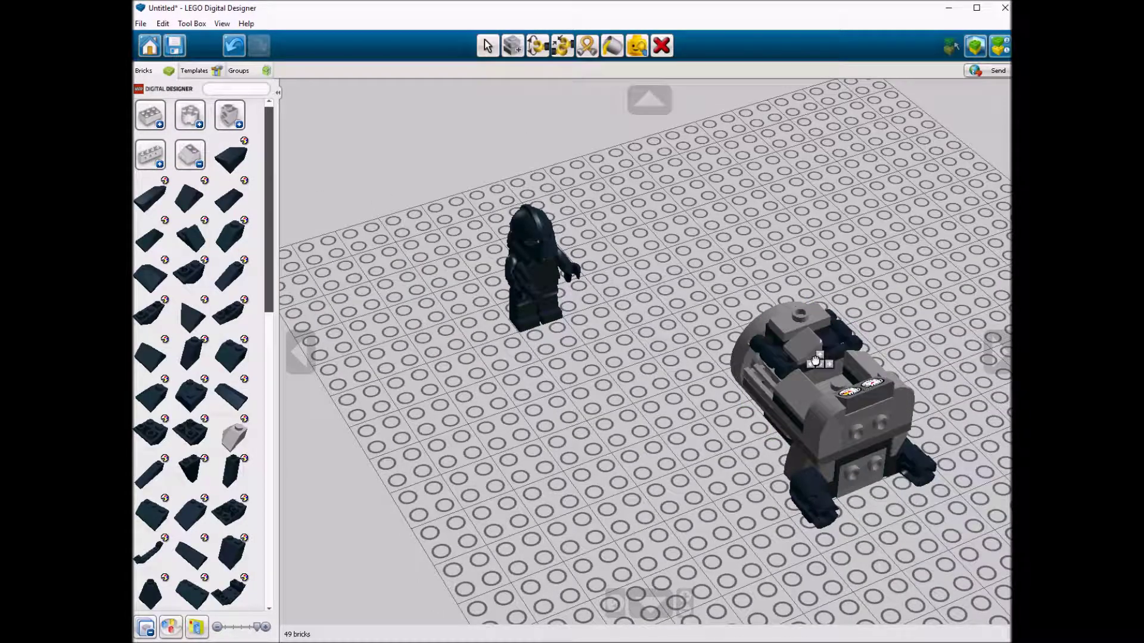
Mount a black round piece on the vehicle's gun end and fit a grey round ring plate around it.
click(192, 189)
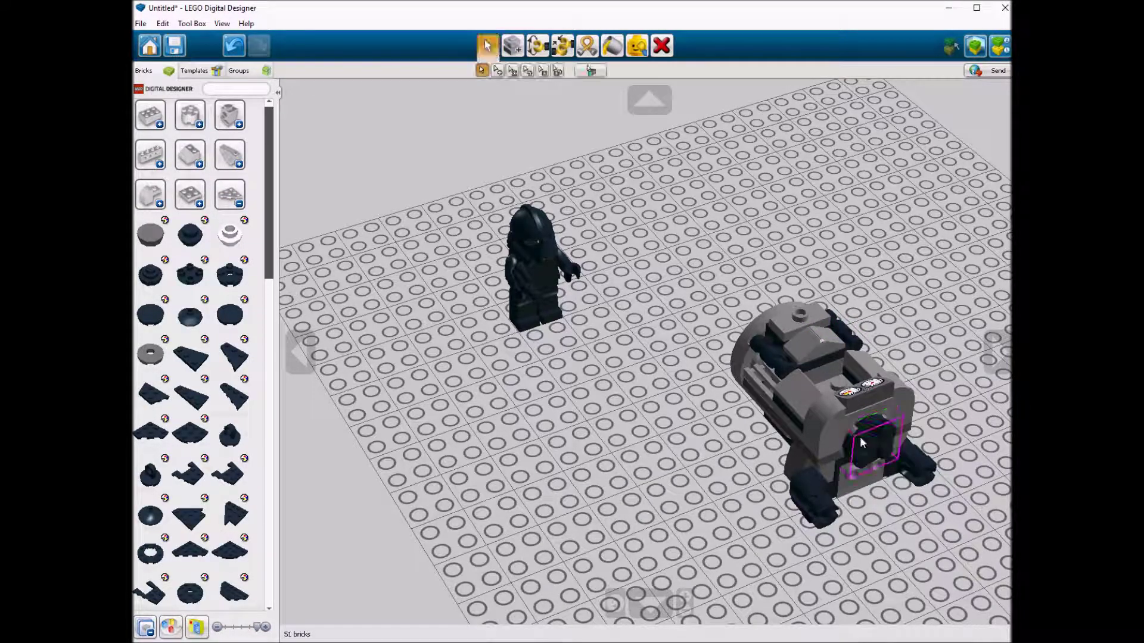
click(160, 558)
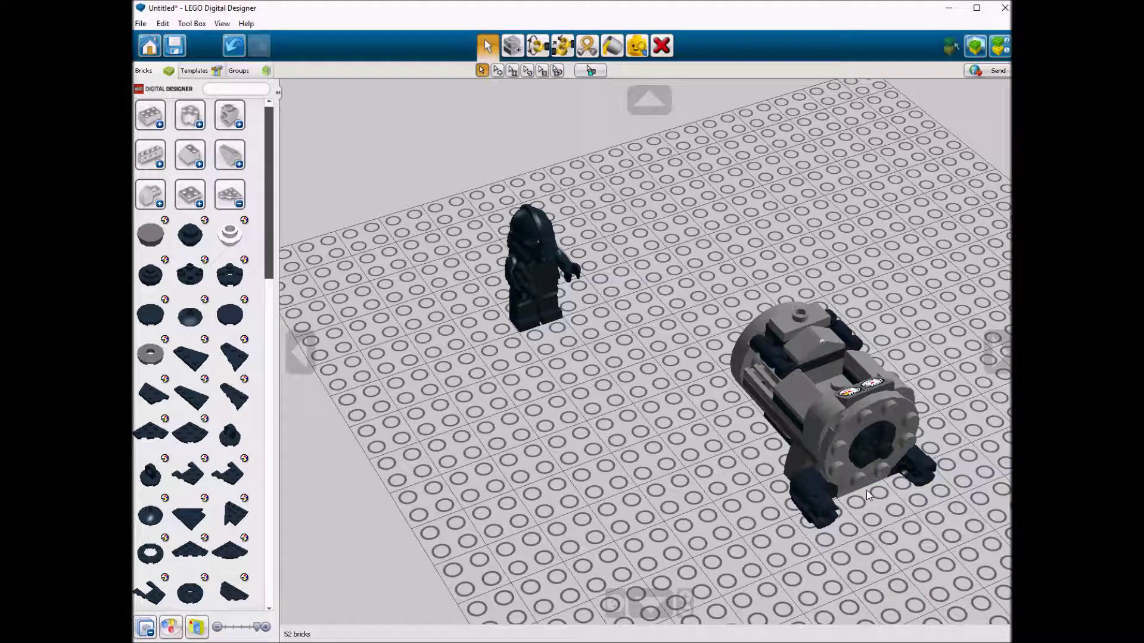
Cover the grey ring plate on the gun end with a transparent clear dish.
scroll(179, 524, down, 3)
mouse_move(190, 590)
click(349, 503)
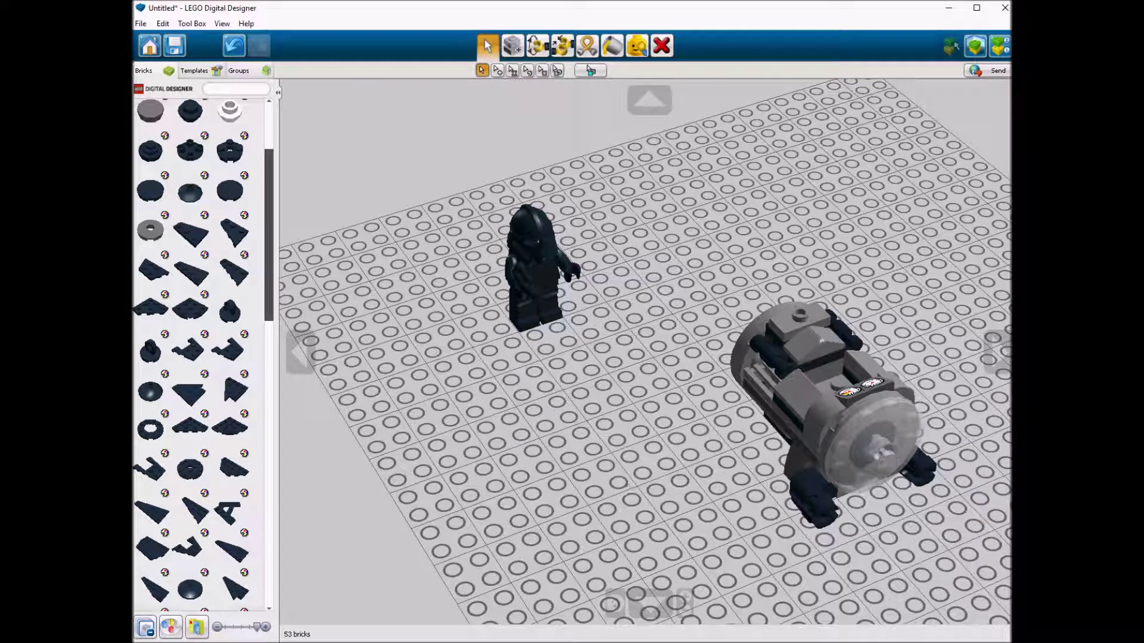
Place a grey wedge plate on the empty baseplate area away from the vehicle to start a wing.
mouse_move(229, 350)
click(271, 309)
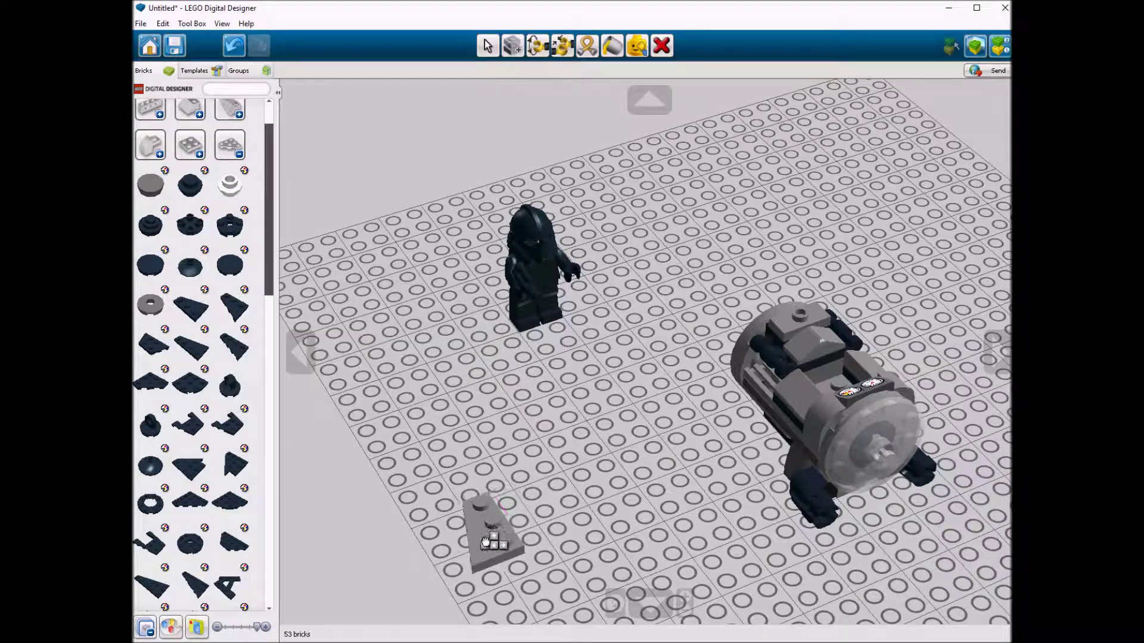
click(482, 517)
Set a narrow grey plate against the wedge plate's straight edge and join them with a grey 1x4 plate with two end studs.
click(194, 192)
mouse_move(192, 357)
click(286, 371)
click(526, 492)
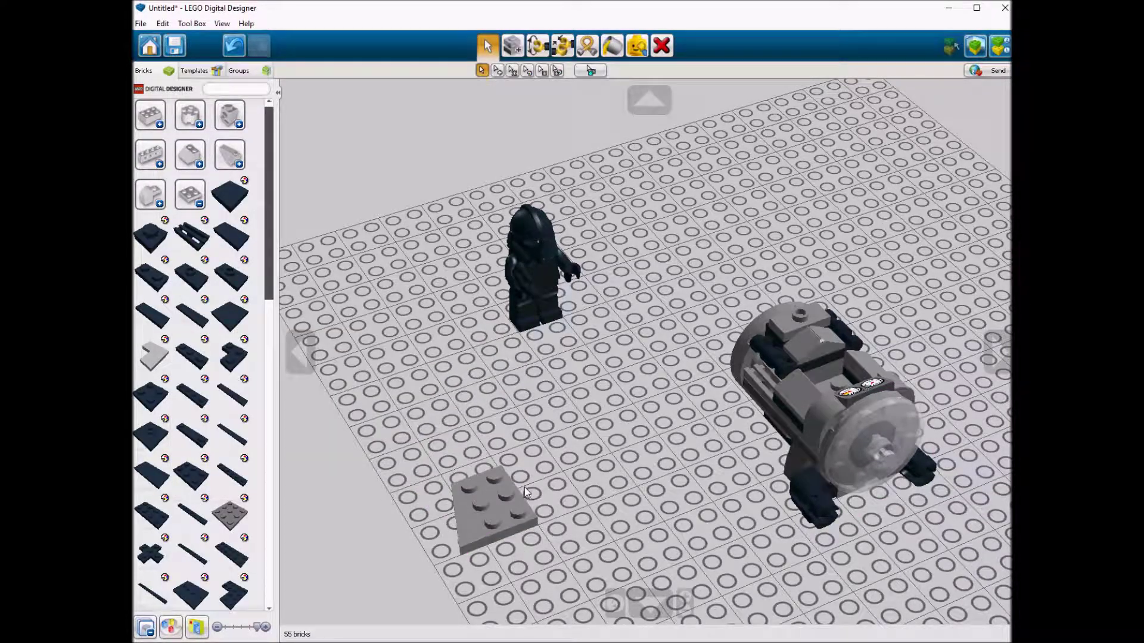
click(200, 448)
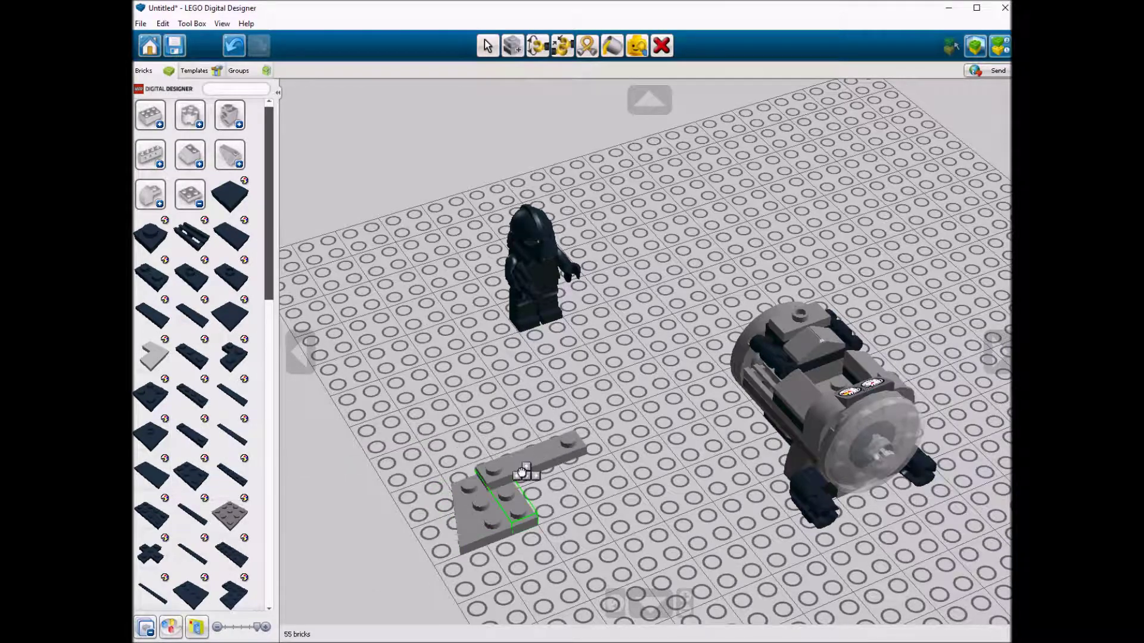
click(494, 497)
Extend the wing with a long grey tapered wedge plate placed under the overhanging 1x4 plate.
drag(615, 392, 466, 458)
scroll(230, 370, down, 5)
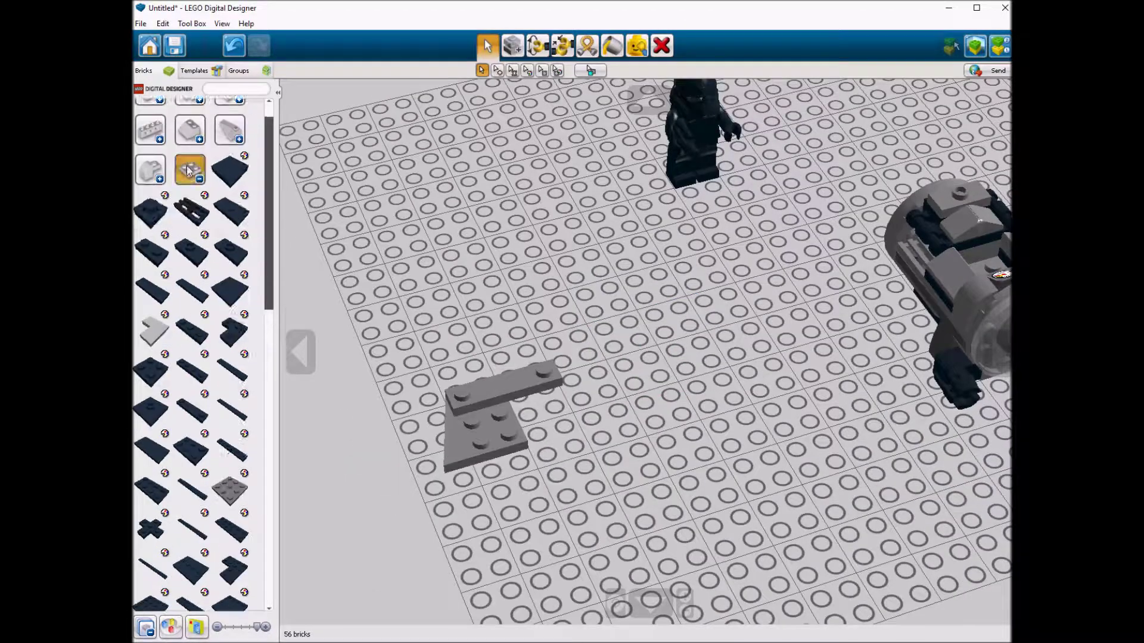
scroll(227, 489, down, 4)
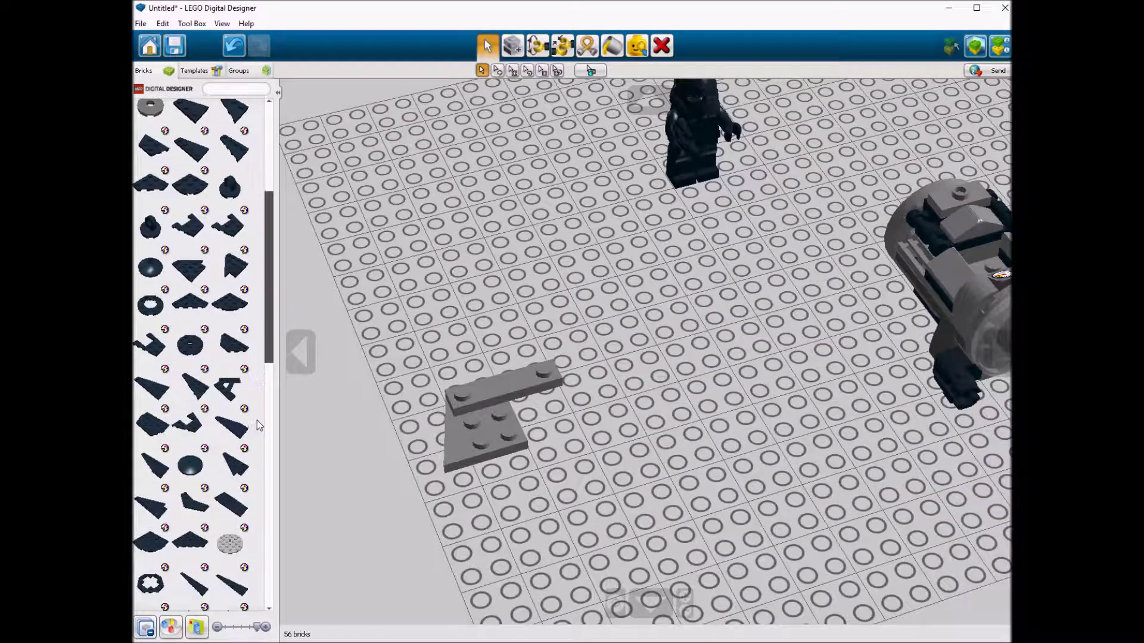
click(172, 476)
click(638, 387)
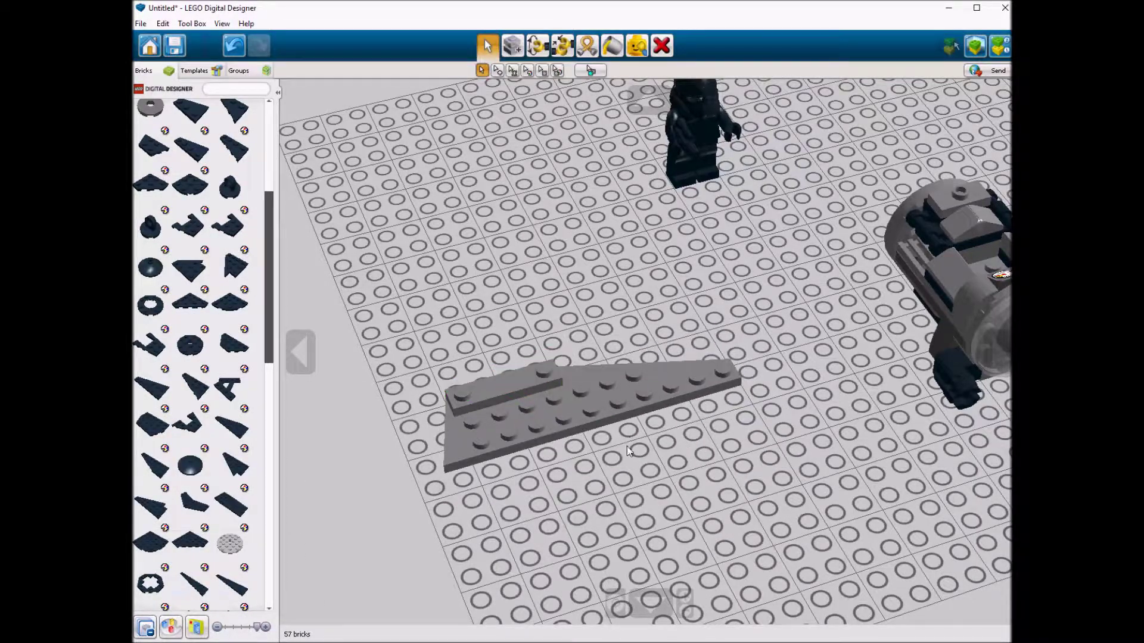
Using the LDD Extended theme, place a small black wedge plate on the wing's wide corner and a matching red one loose on the baseplate.
click(222, 23)
mouse_move(256, 84)
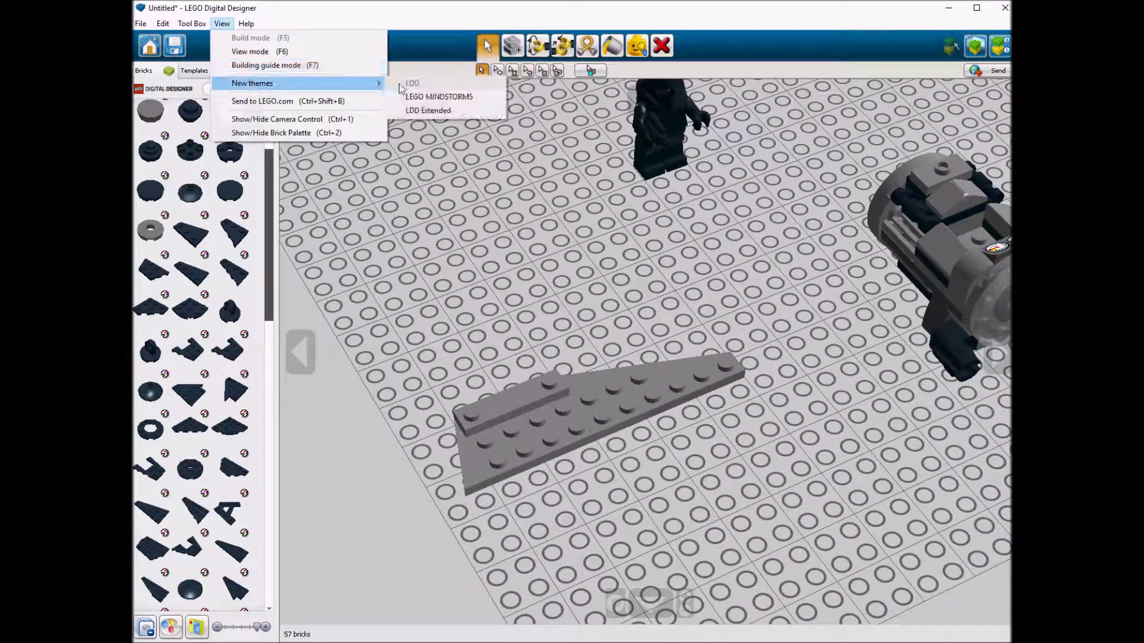
click(417, 100)
click(230, 402)
click(487, 455)
key(b)
click(487, 455)
Paint the loose red wedge plate black and return to the LDD theme.
click(223, 24)
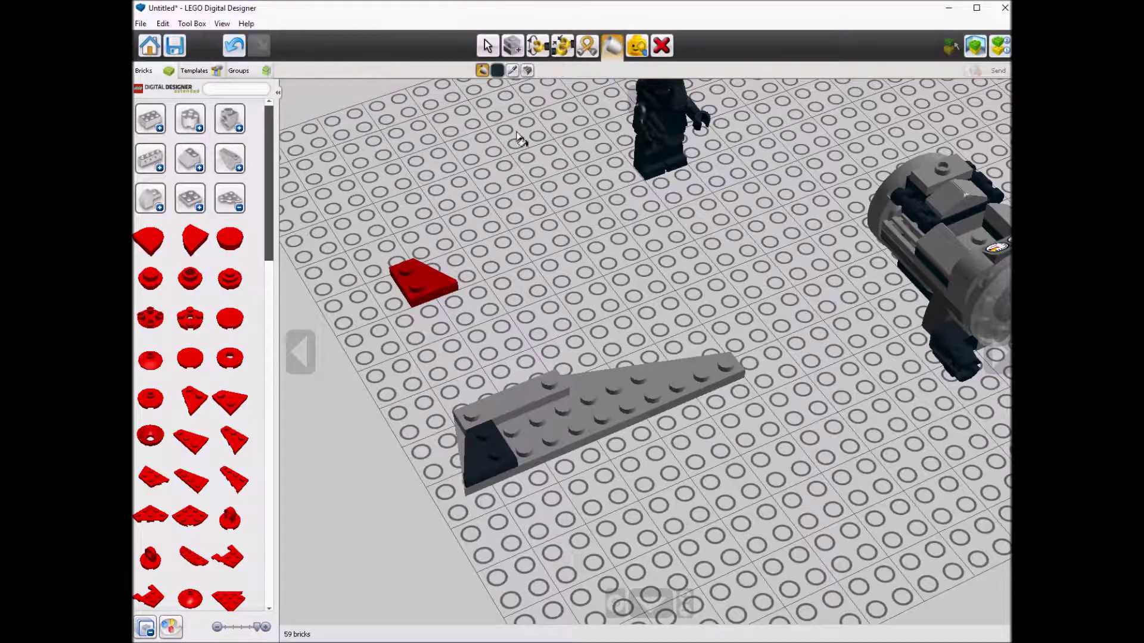
click(222, 23)
mouse_move(256, 82)
click(417, 81)
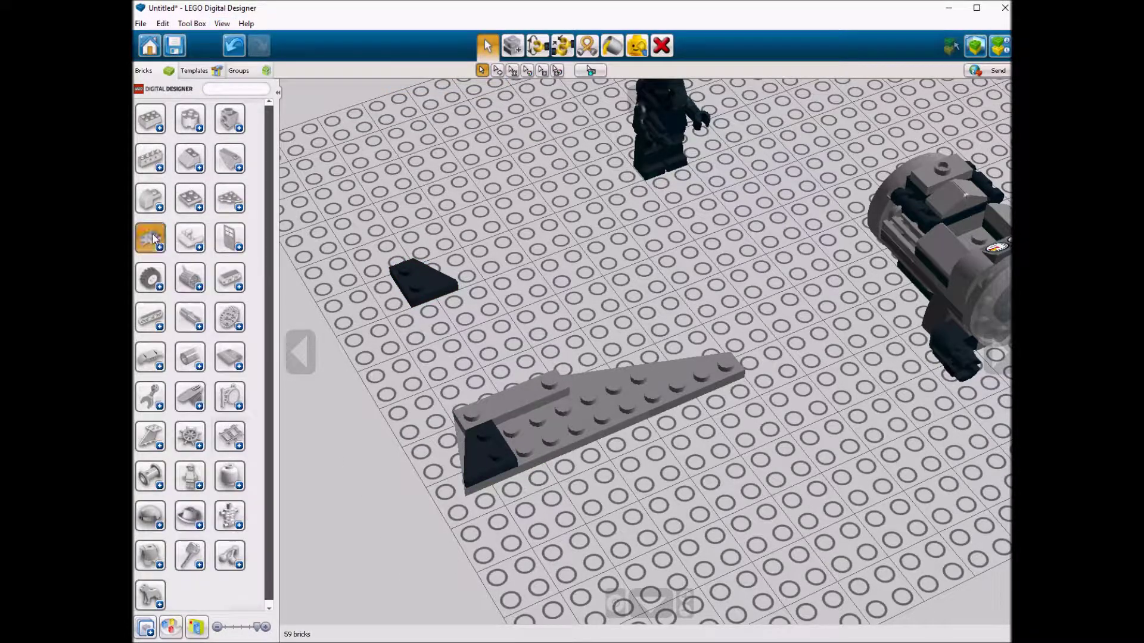
Place a light grey hinge plate beside the black wedge on the wing and a black 2x3 plate next to it.
click(198, 410)
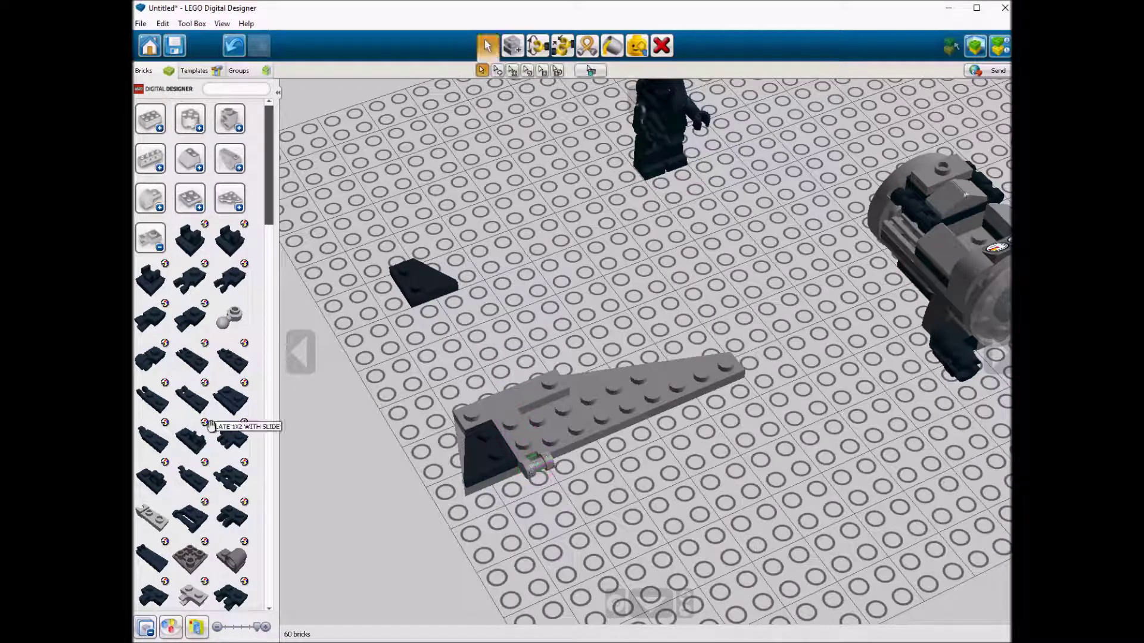
click(190, 198)
click(230, 200)
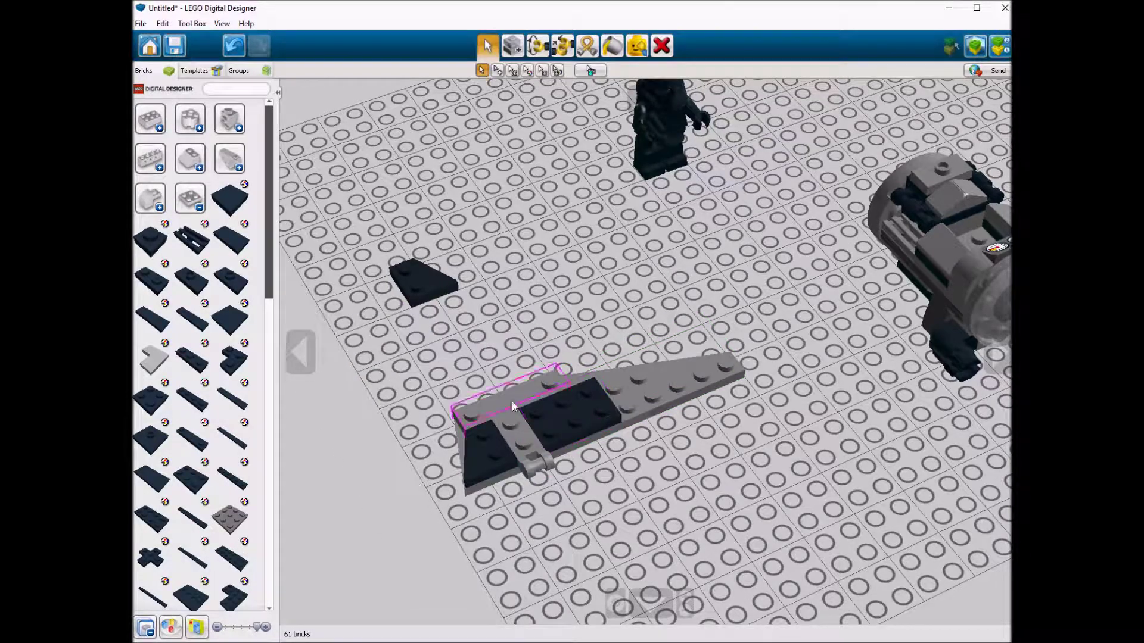
Cover the wing's tapered part with a black tapered wedge plate and finish the tip with a transparent red 1x1 flat tile.
click(230, 200)
click(233, 402)
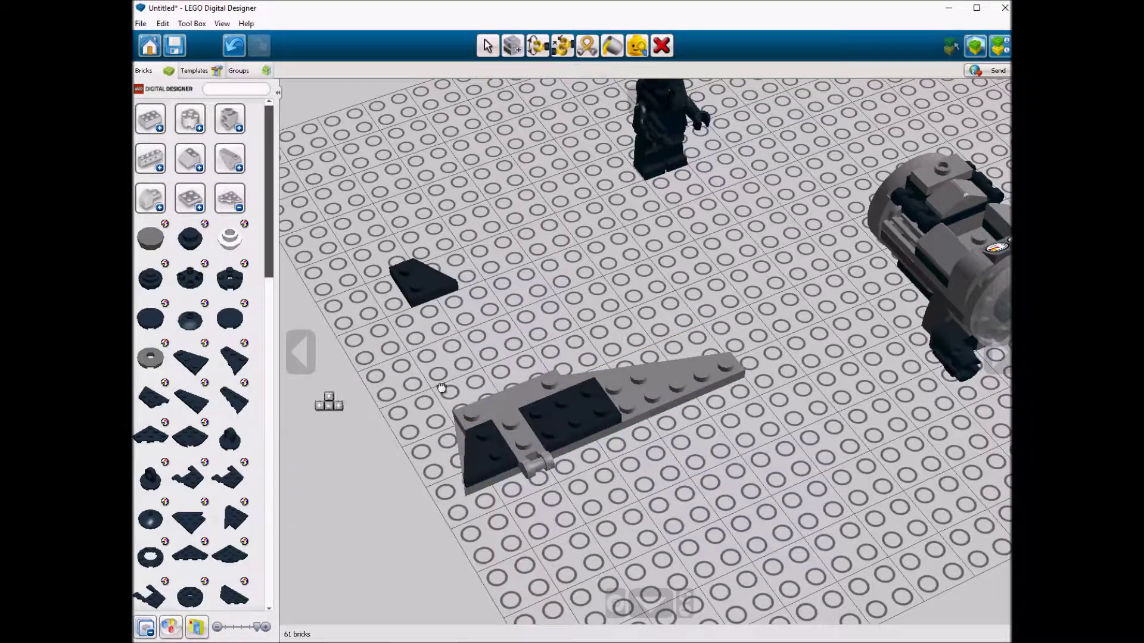
click(676, 379)
click(191, 198)
click(244, 184)
click(441, 299)
click(244, 184)
click(380, 238)
click(728, 362)
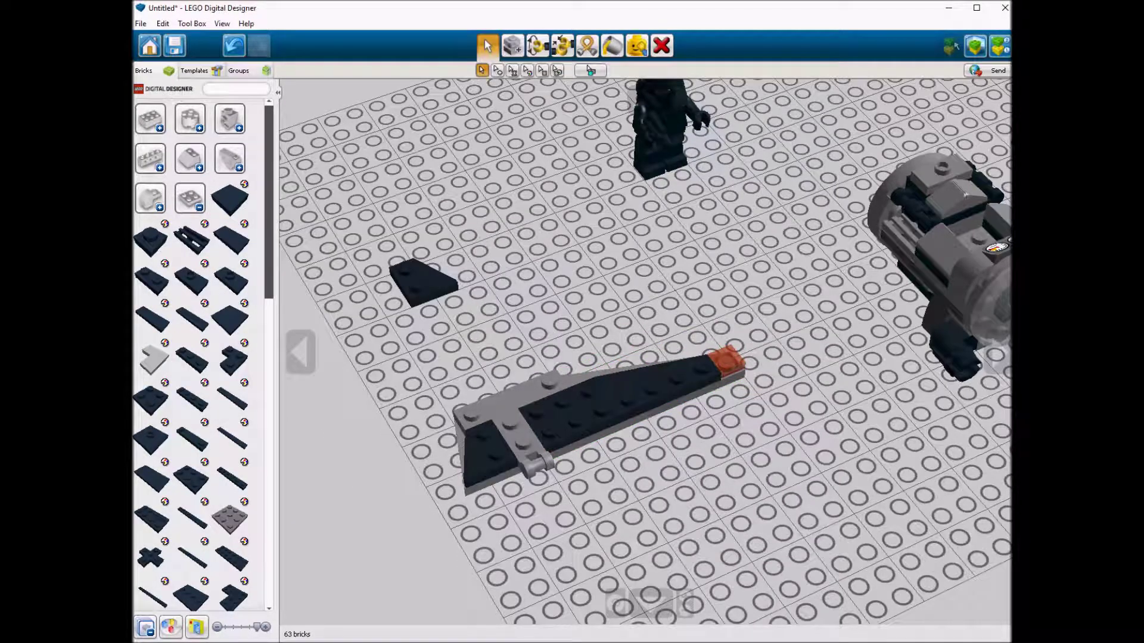
Lay a black plate across the wing's hinge plate area and add a light grey grille tile beside it.
click(190, 278)
click(516, 444)
click(204, 262)
click(293, 242)
Turn the wing upside down and fit a narrow grey plate across the joint on its underside.
click(596, 405)
key(Up)
key(Up)
click(622, 390)
click(204, 382)
click(253, 415)
click(665, 360)
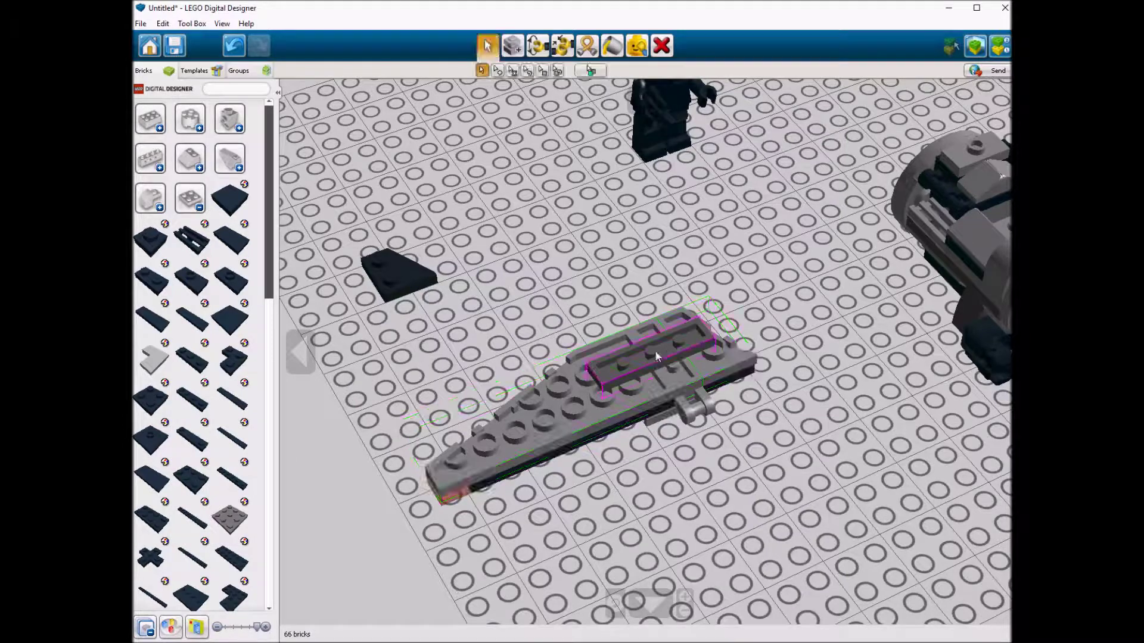
Add a transparent red 1x1 round plate at the rear outer corner of the wing's underside.
click(190, 198)
click(229, 198)
click(205, 224)
click(430, 238)
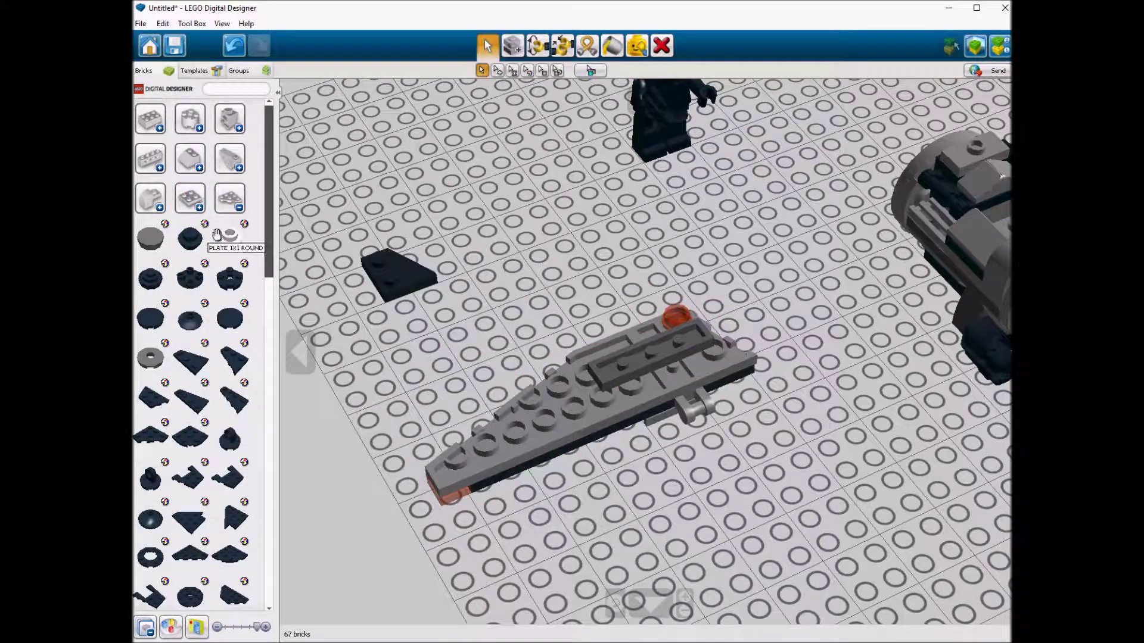
Fit a black plate with two clips to the wing's underside and add a small round plate there.
click(218, 199)
click(150, 238)
click(231, 359)
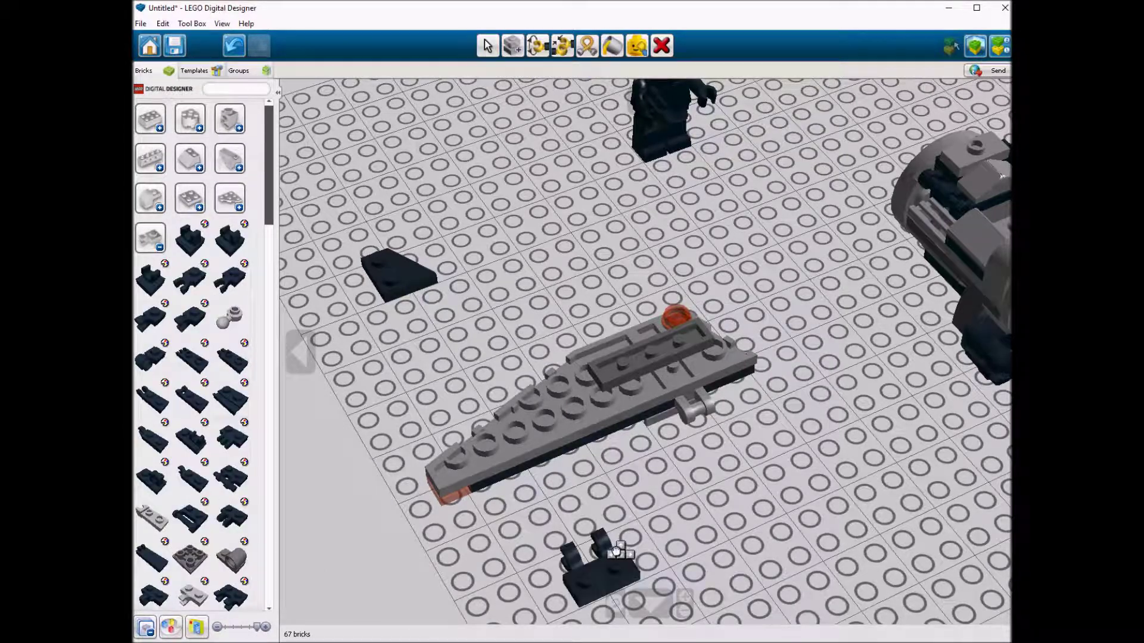
click(229, 198)
click(204, 224)
click(235, 278)
click(655, 361)
Attach the finished wing to one side of the vehicle by its hinge.
right_drag(655, 361, 511, 375)
drag(511, 375, 813, 494)
right_drag(813, 493, 706, 337)
scroll(707, 337, down, 5)
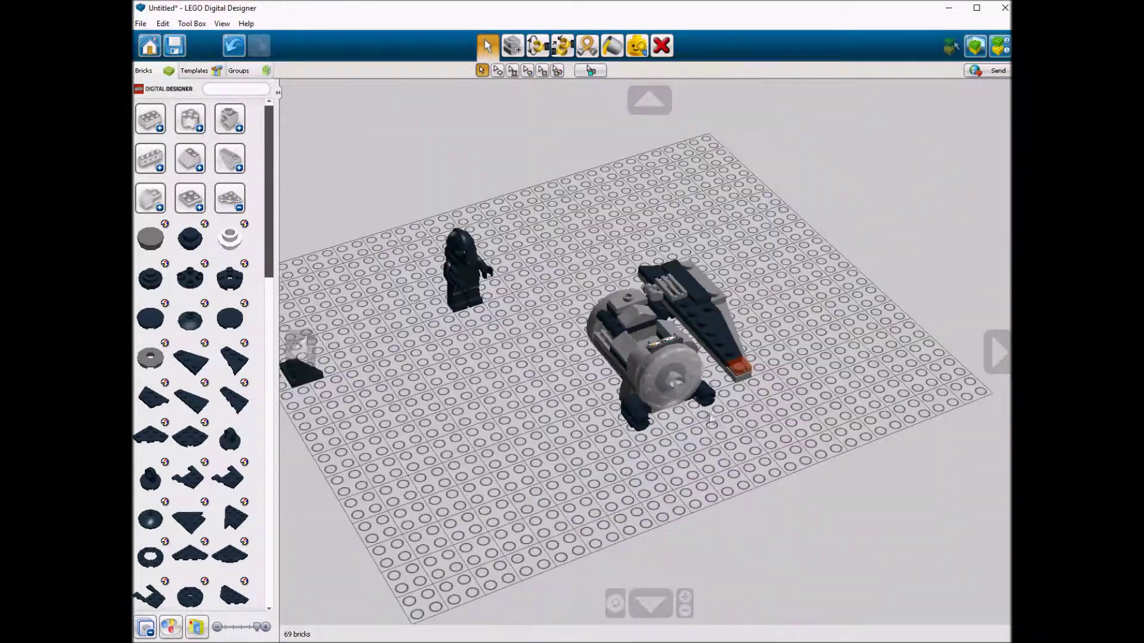
Start the mirrored second wing on the baseplate with a grey wedge plate and a narrow grey plate against its straight edge.
scroll(554, 451, up, 5)
click(205, 362)
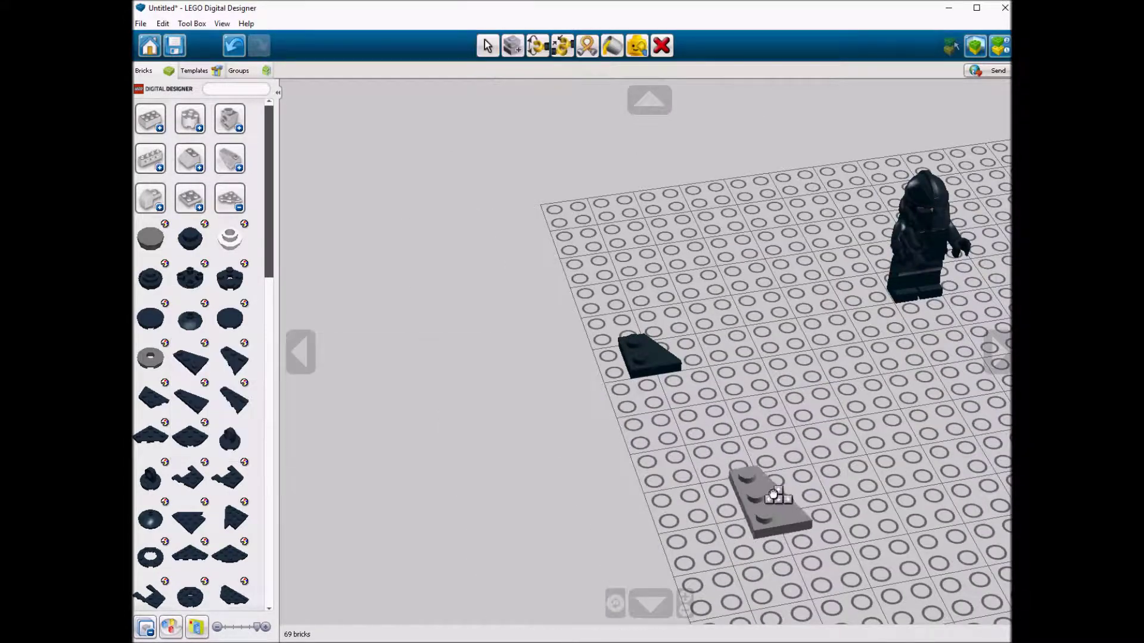
click(725, 467)
click(206, 362)
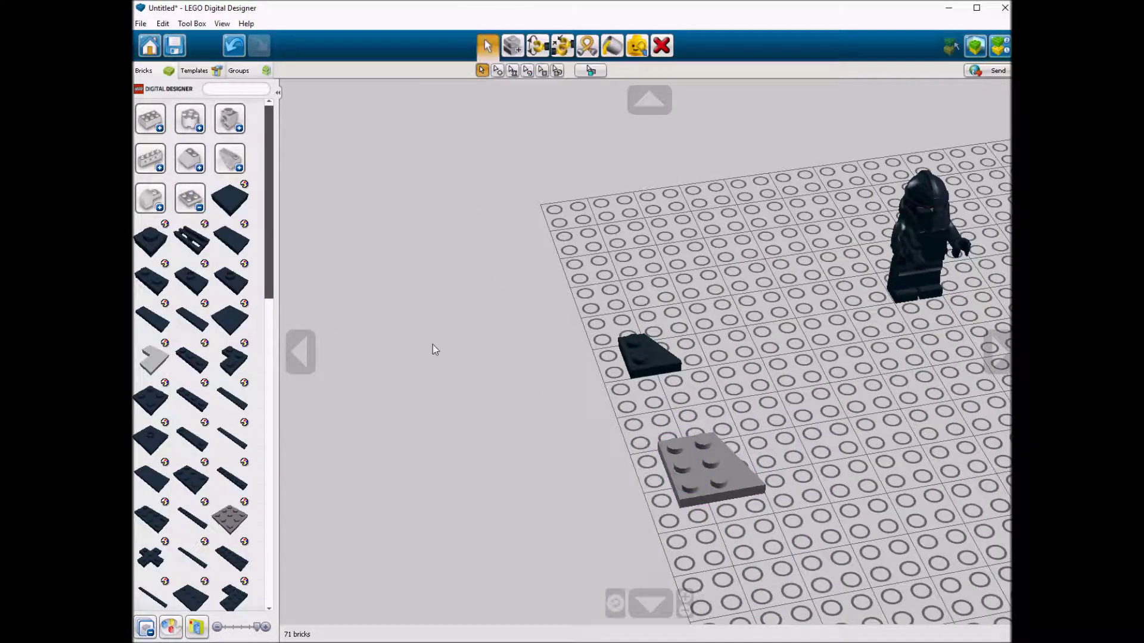
Join the second wing's two plates with an overhanging grey 1x4 plate with two end studs.
mouse_move(205, 440)
click(262, 442)
click(661, 450)
Extend the second wing with a dark grey right 3x8 angled plate and set the loose black wedge on its wide corner.
scroll(226, 424, down, 1)
scroll(226, 424, down, 3)
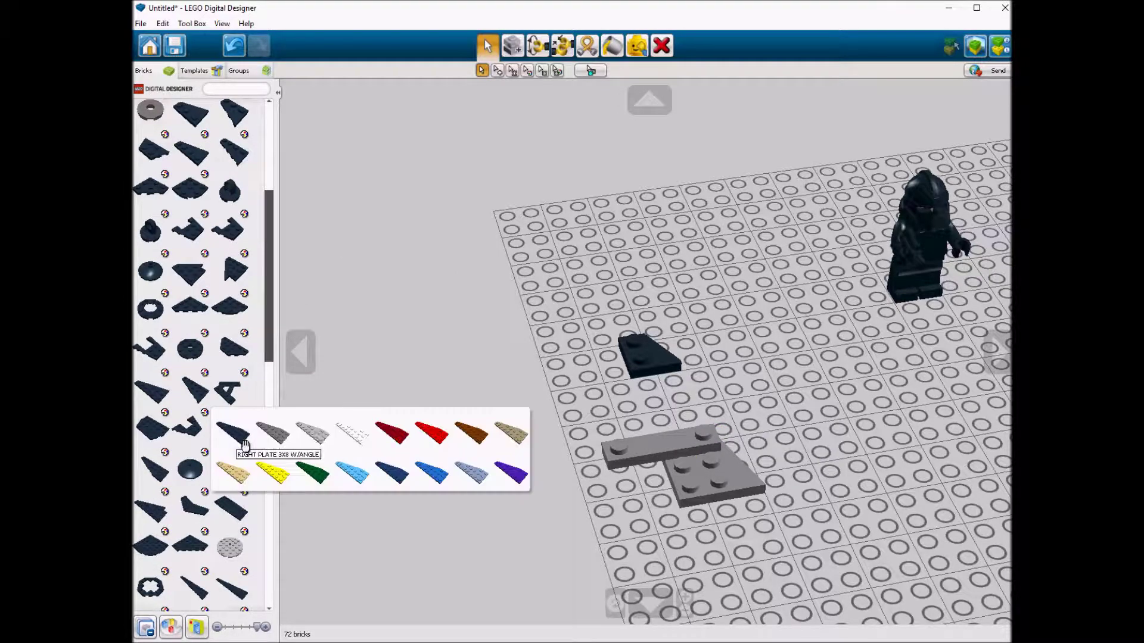
click(271, 434)
click(726, 467)
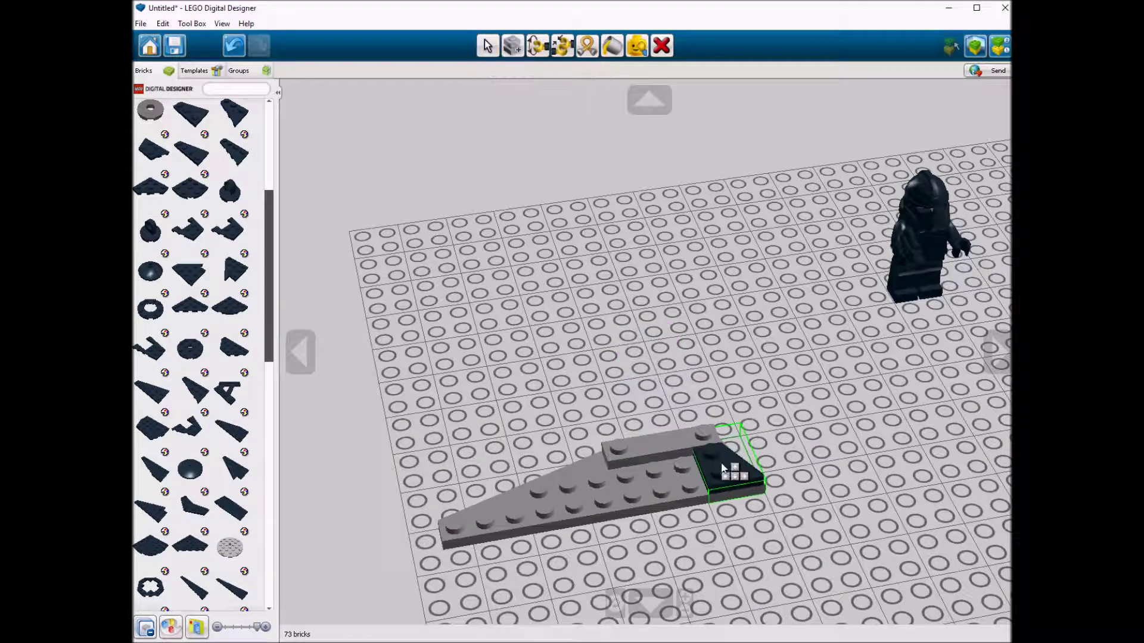
Place a light grey hinge plate beside the second wing's black wedge and a black 2x3 plate next to it.
scroll(226, 358, up, 5)
click(217, 411)
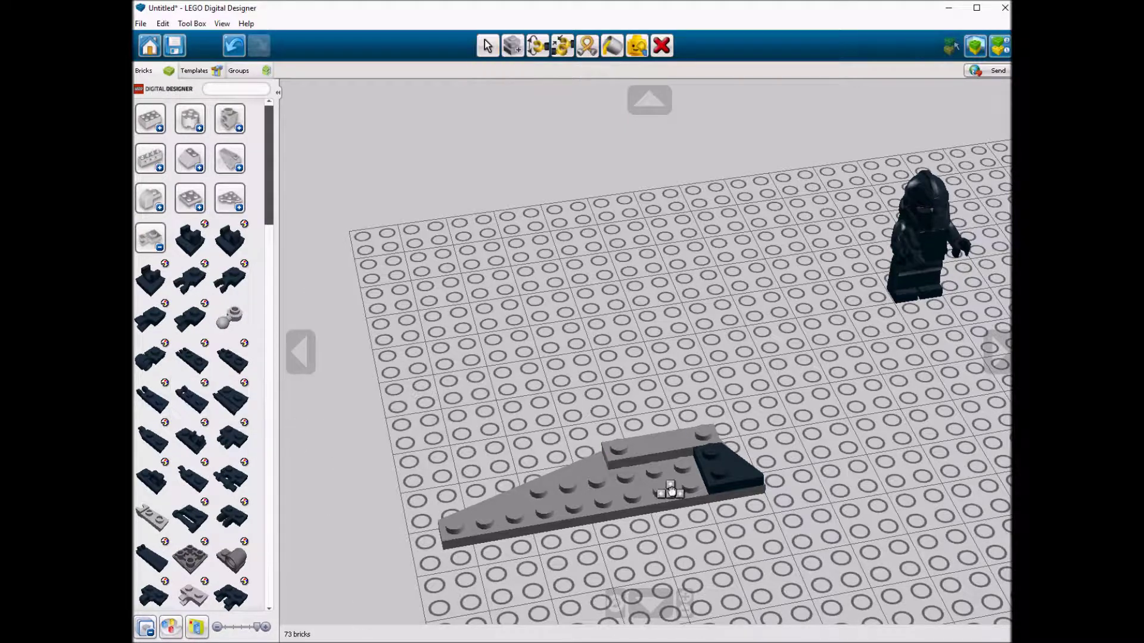
click(190, 199)
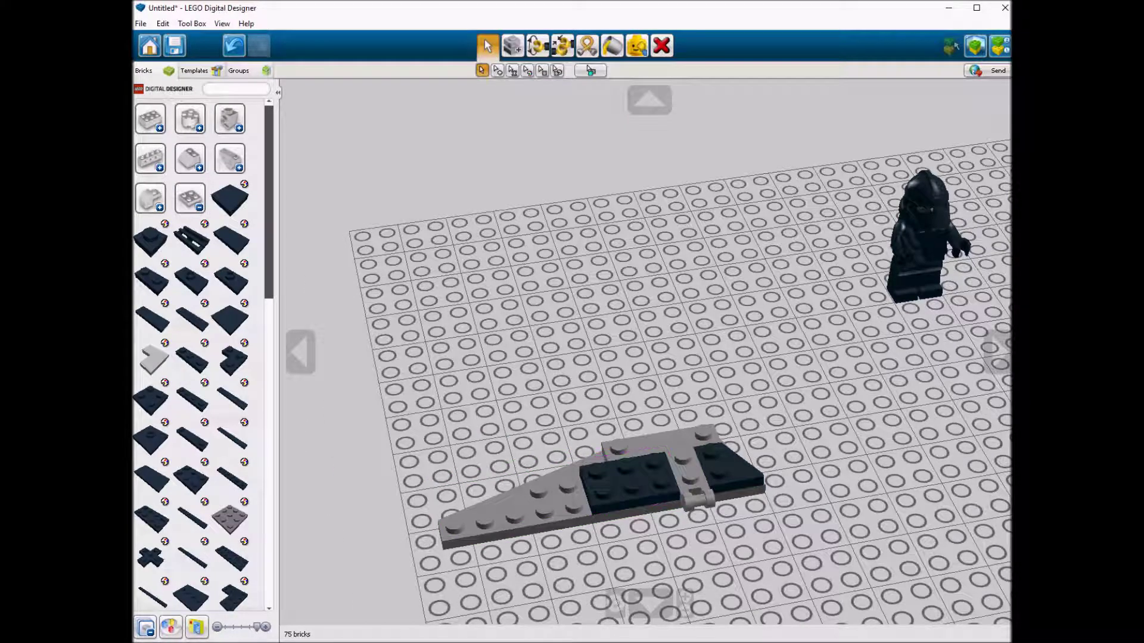
Cover the second wing's taper with a black tapered wedge plate and put a transparent red 1x1 flat tile on its tip.
click(225, 206)
click(242, 501)
click(524, 503)
click(190, 198)
click(244, 223)
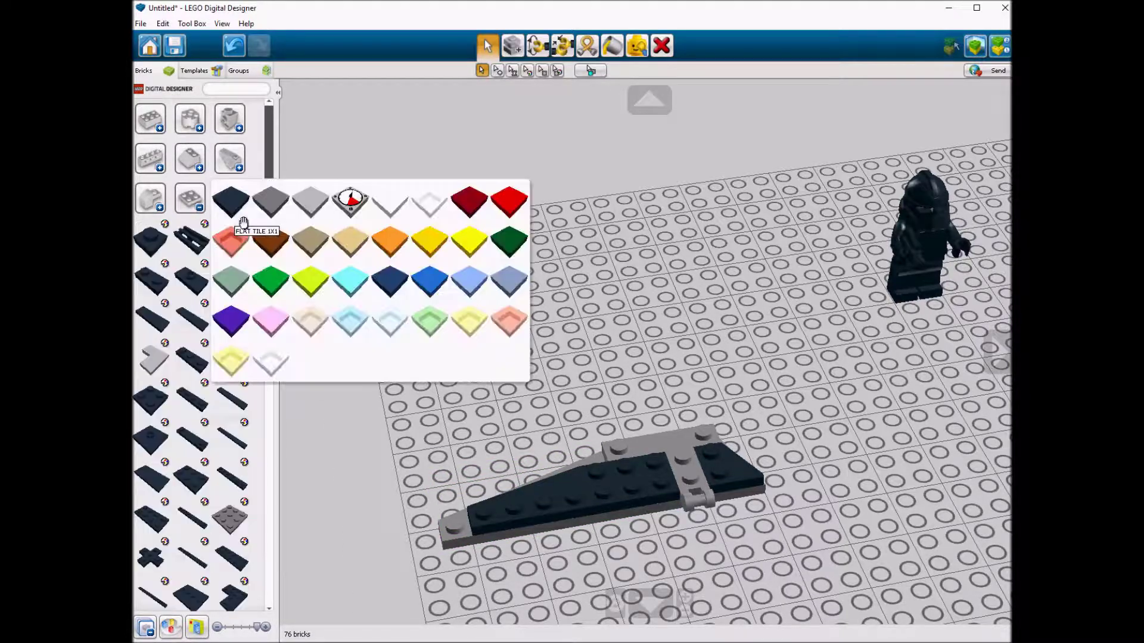
click(234, 238)
Lay a black plate across the second wing's hinge plate area and add a light grey grille tile.
click(204, 259)
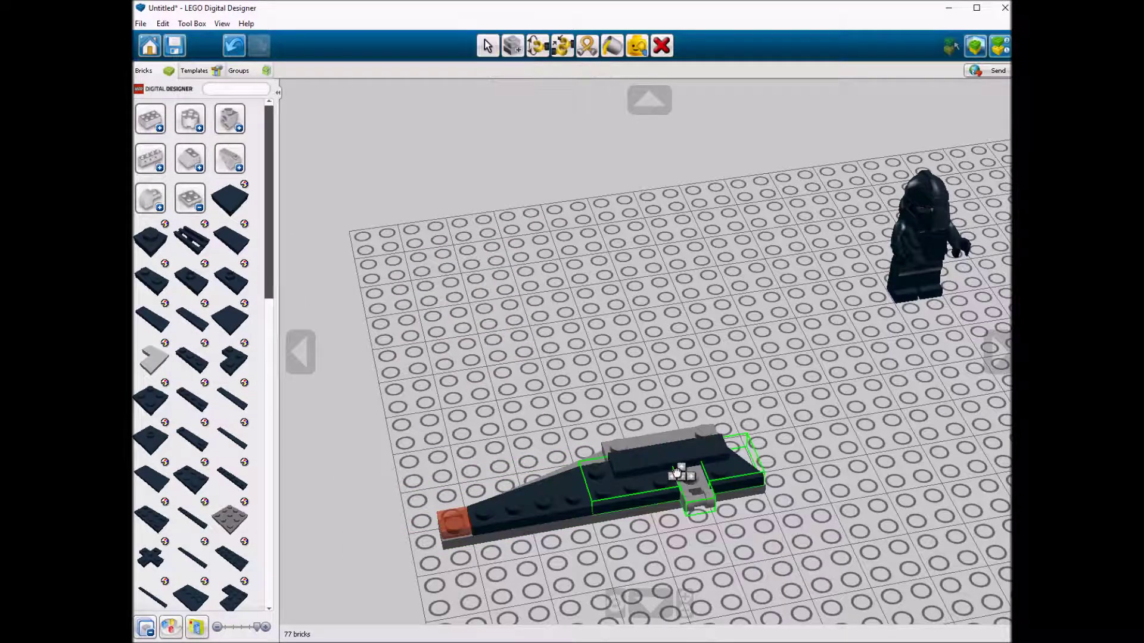
click(204, 223)
click(192, 246)
Turn the second wing upside down and add a transparent red 1x1 round plate at its rear outer corner.
drag(389, 302, 996, 612)
click(219, 202)
click(473, 242)
Fit a narrow grey plate across the joint on the second wing's underside.
click(234, 206)
click(192, 398)
click(196, 405)
click(683, 440)
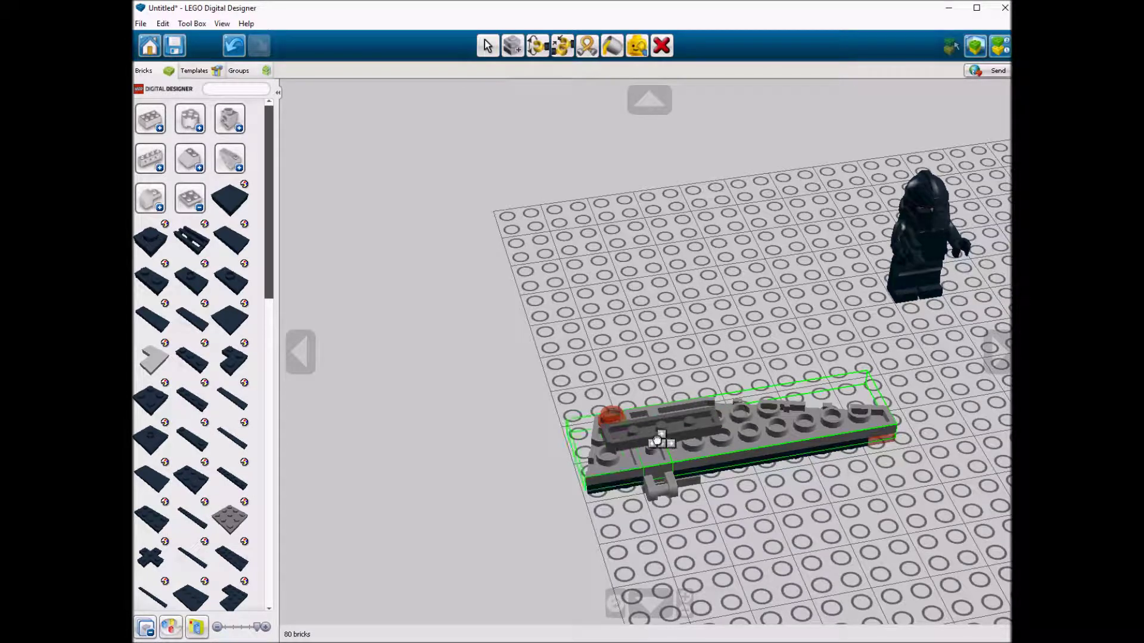
Fit a black clip plate to the second wing's underside next to the light grey hinge plate.
click(189, 198)
click(151, 239)
click(232, 475)
click(653, 465)
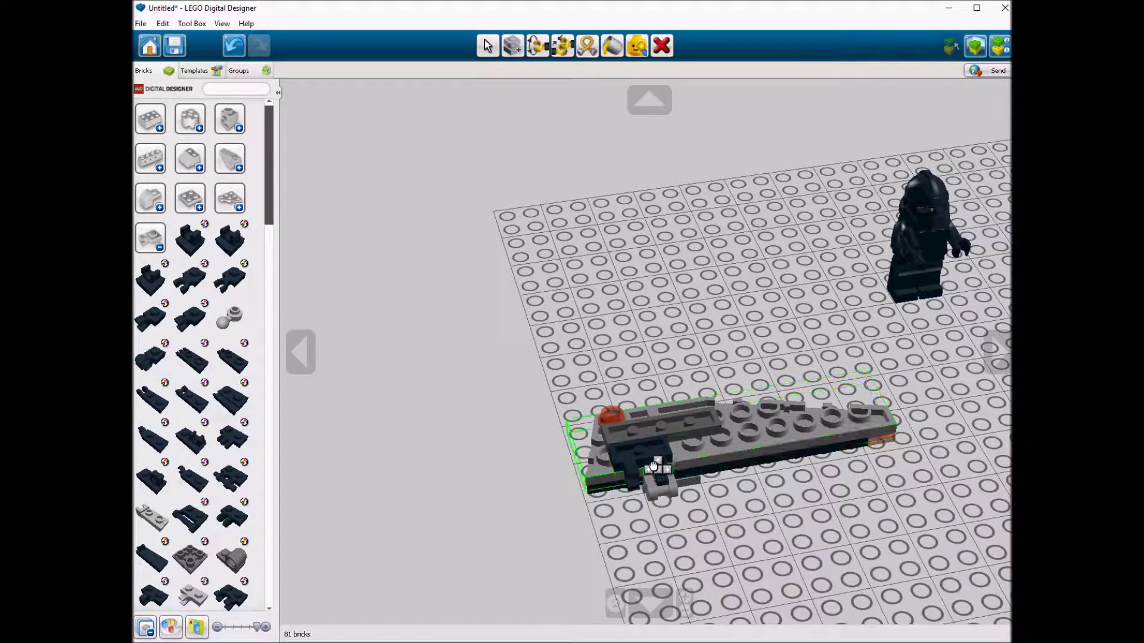
Add a small round plate to the second wing's underside and attach the wing to the vehicle's free side.
click(229, 199)
click(150, 238)
click(194, 275)
click(673, 422)
drag(747, 435, 942, 227)
right_drag(953, 217, 678, 349)
With the Hinge tool, tilt the wing farther from the minifigure to 150 degrees and angle the other wing to mirror it.
click(768, 358)
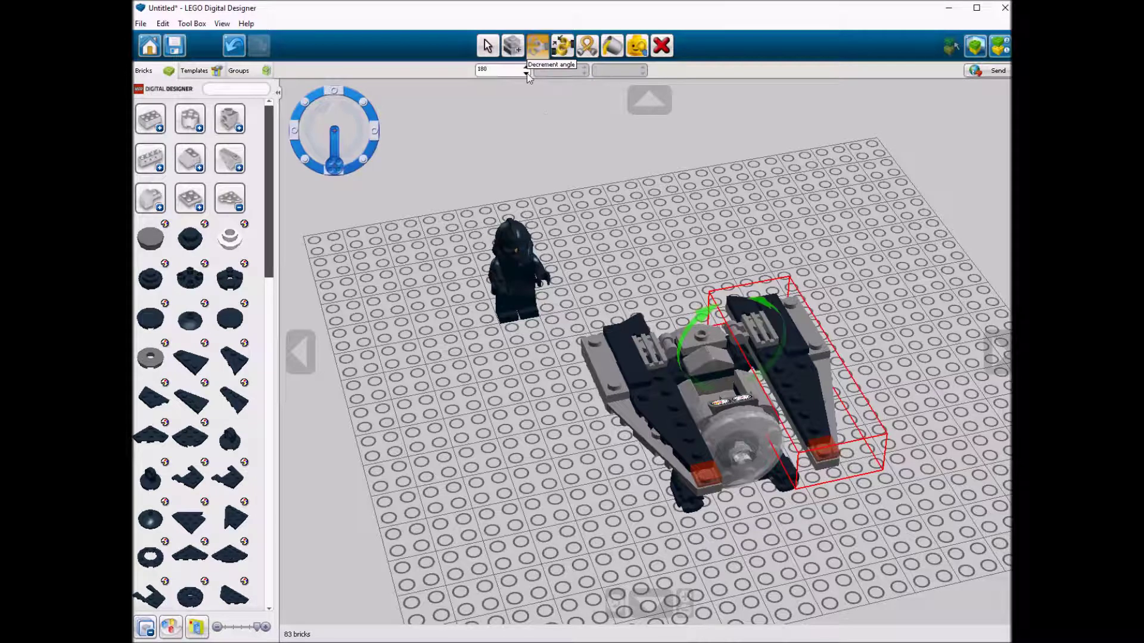
click(526, 74)
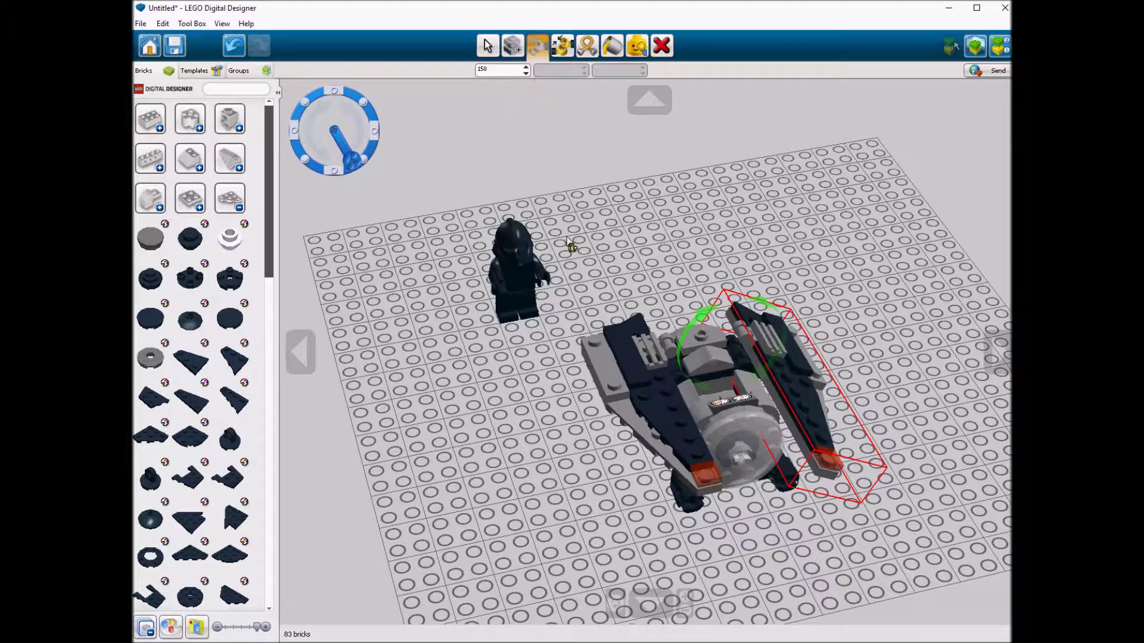
click(632, 369)
click(525, 74)
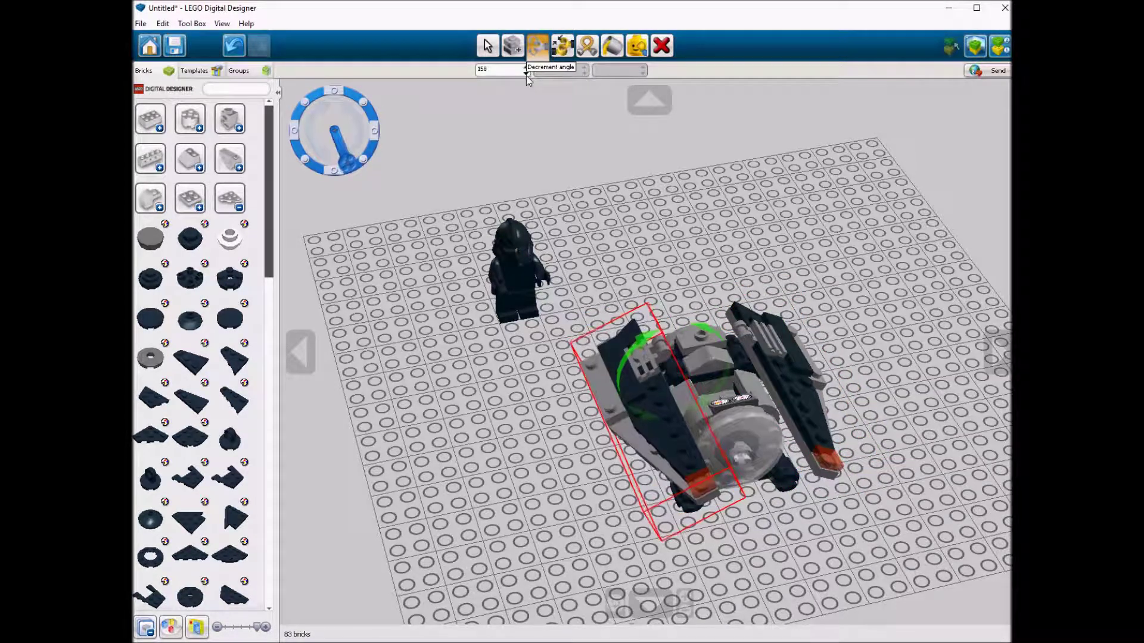
click(653, 190)
key(v)
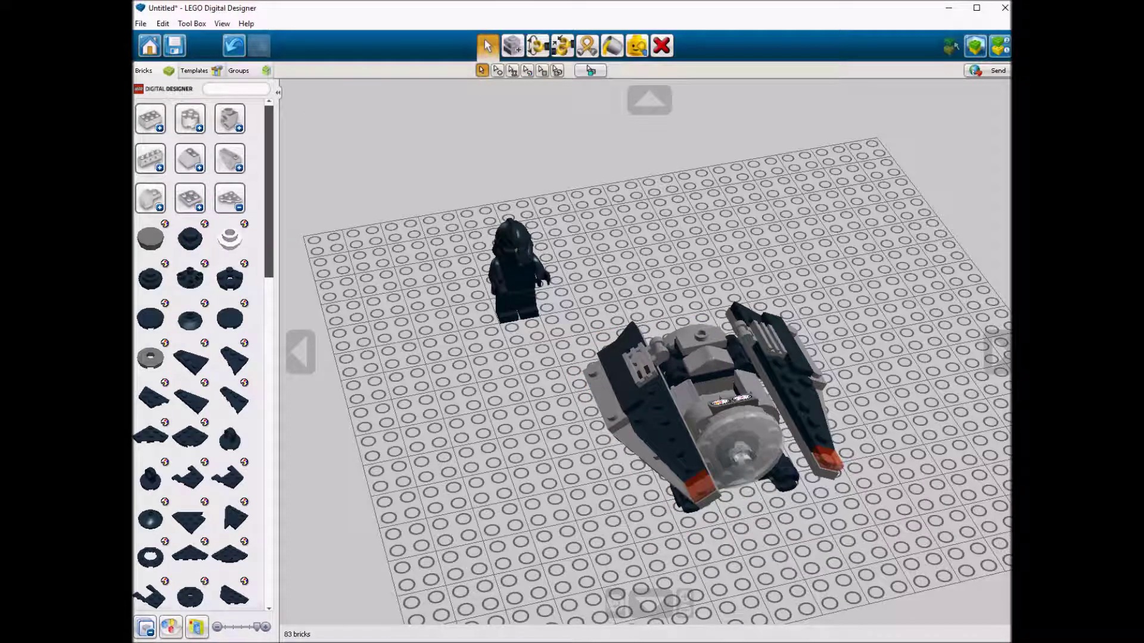
Place the trooper minifigure in the vehicle's cockpit between the two wings.
drag(540, 317, 730, 419)
scroll(730, 419, down, 5)
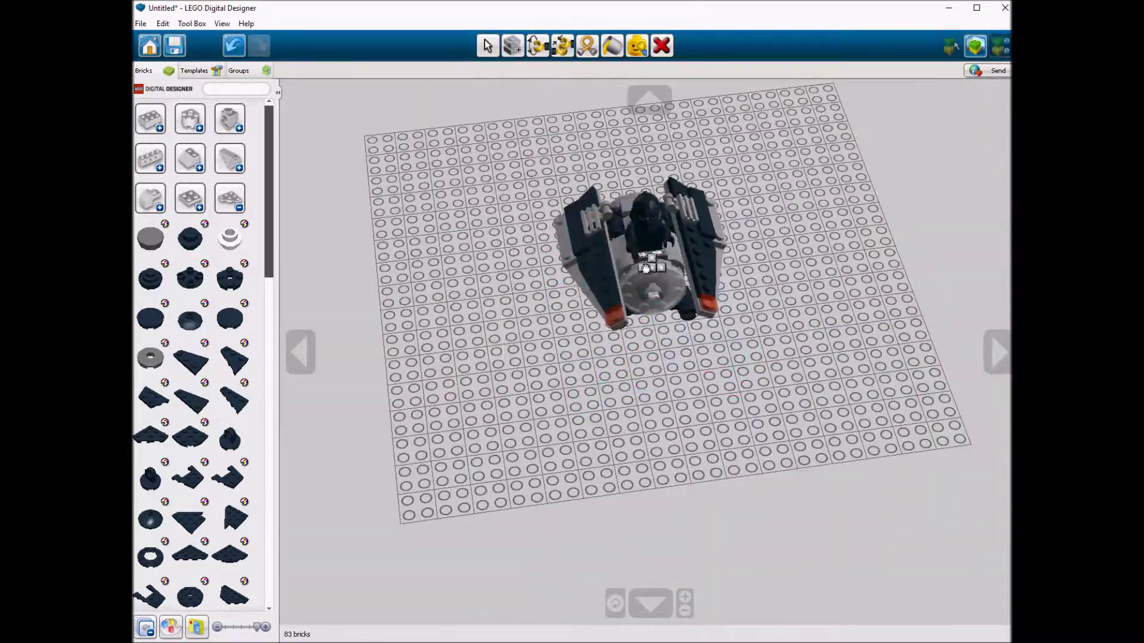
right_drag(730, 419, 640, 410)
scroll(698, 409, up, 5)
scroll(698, 409, up, 2)
scroll(640, 409, up, 3)
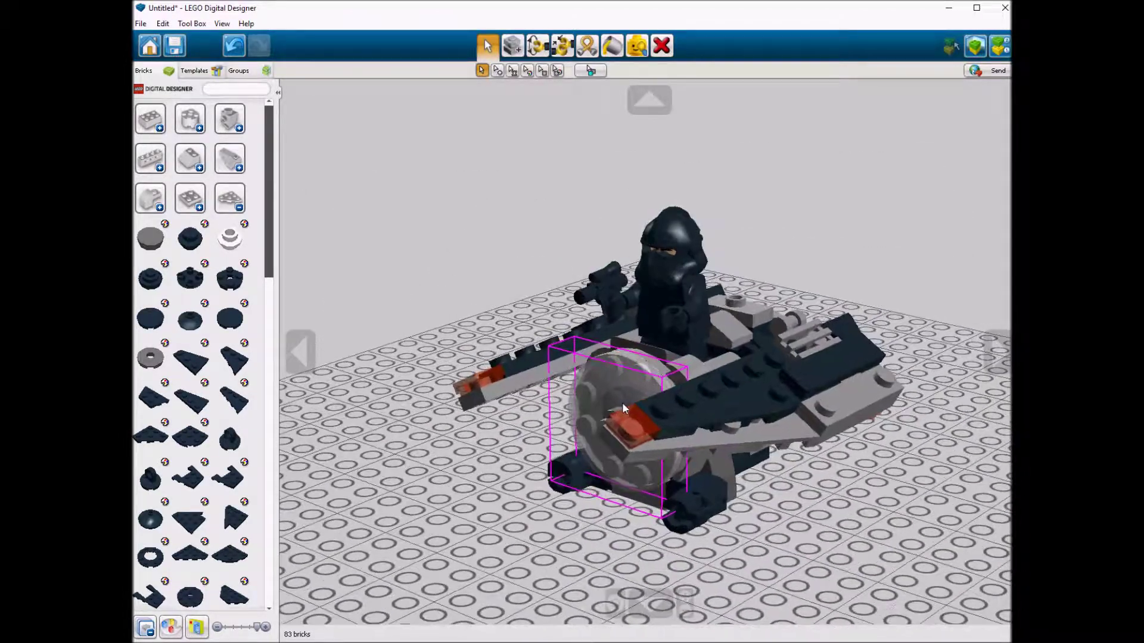
Put white open-stud 1x1 round plates on the front ends of both lower side guns.
click(205, 224)
click(477, 258)
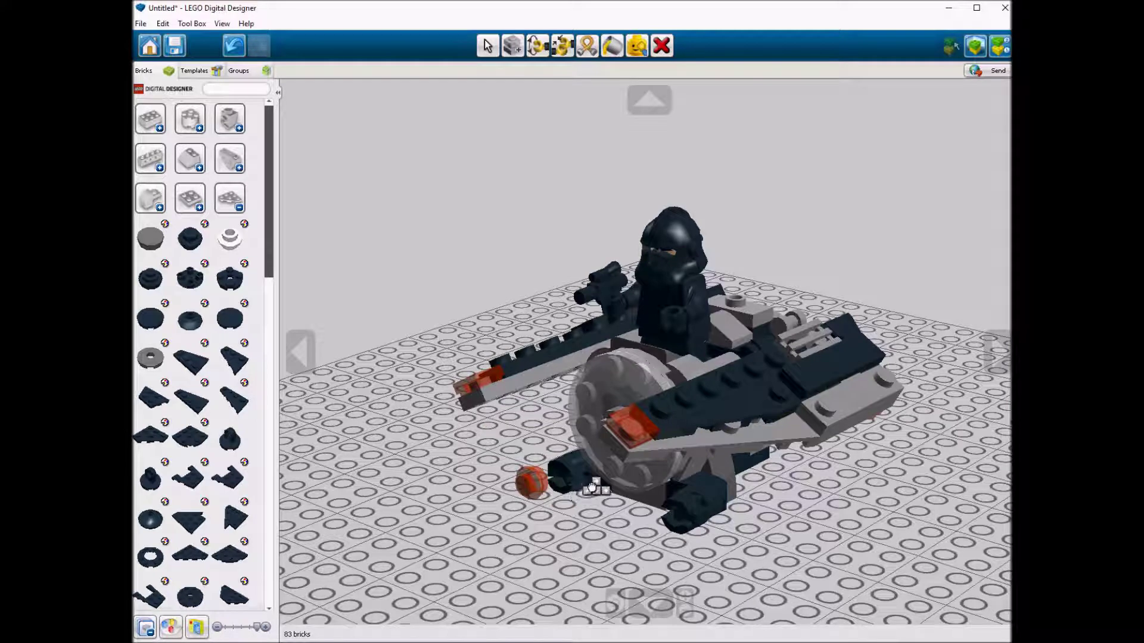
click(230, 241)
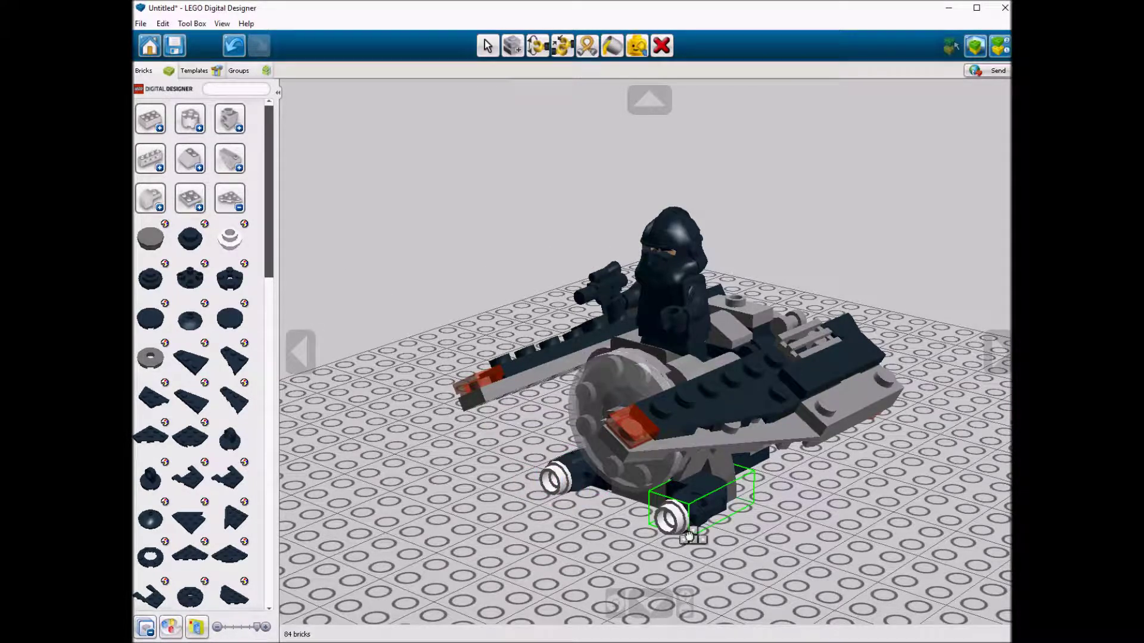
click(686, 542)
click(230, 198)
Using the LDD Extended theme, paint the two white gun tips transparent red and return to the LDD theme.
click(221, 23)
mouse_move(298, 81)
click(444, 99)
click(611, 45)
click(540, 303)
click(222, 23)
click(444, 98)
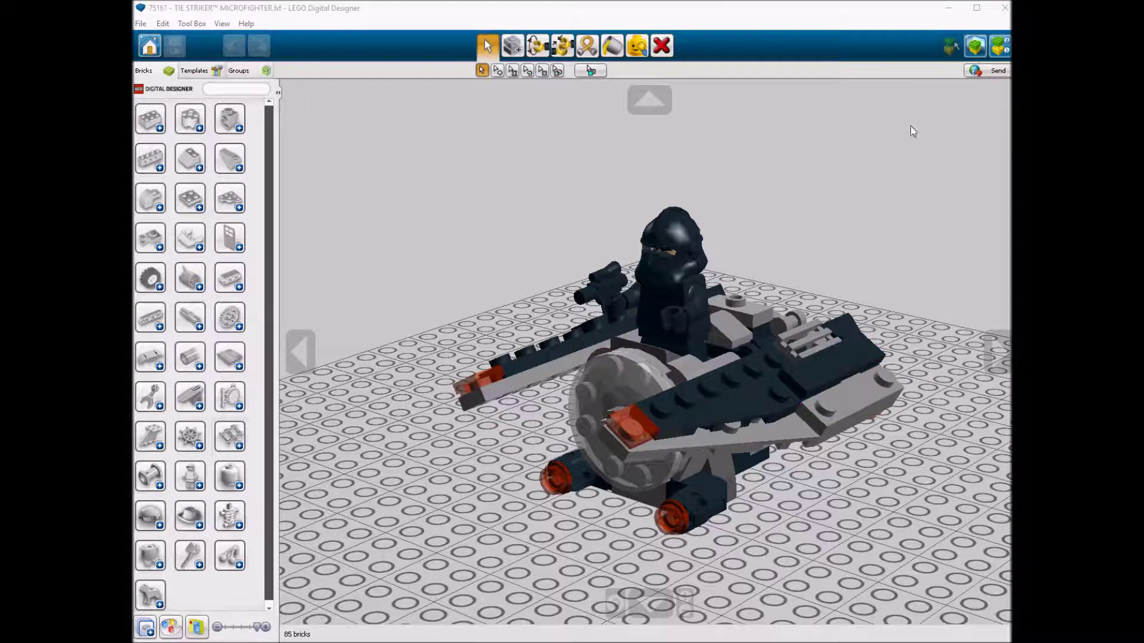
right_drag(971, 123, 189, 146)
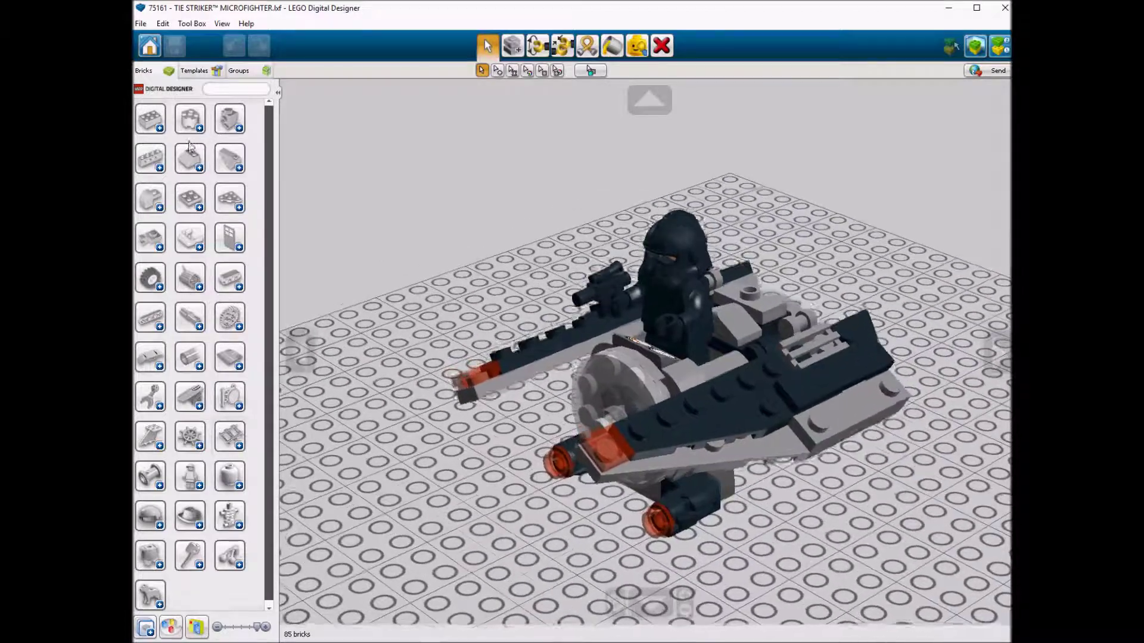